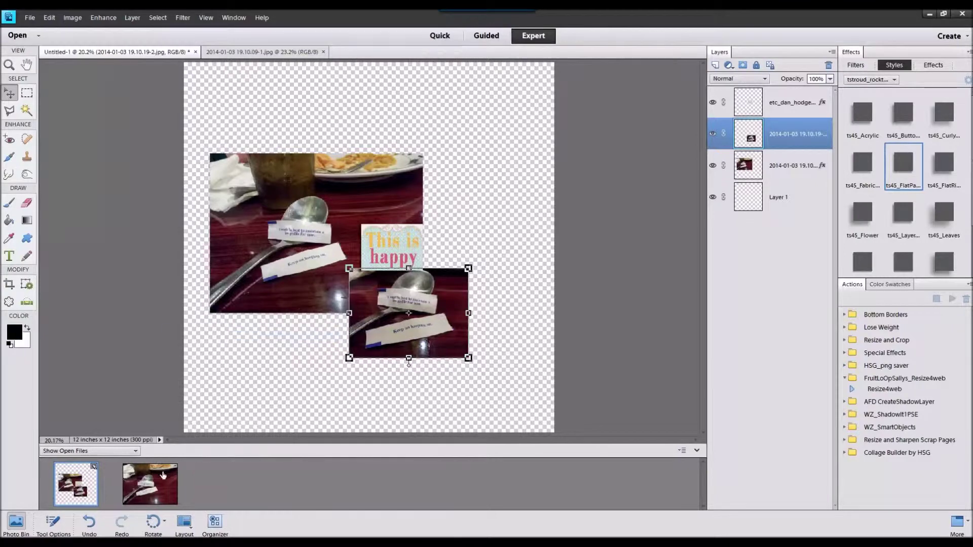
# - Add the "Life is sharing little moments" word art to the layout, over the large photo's upper-left corner
pyautogui.click(180, 336)
pyautogui.scroll(-1, 376, 336)
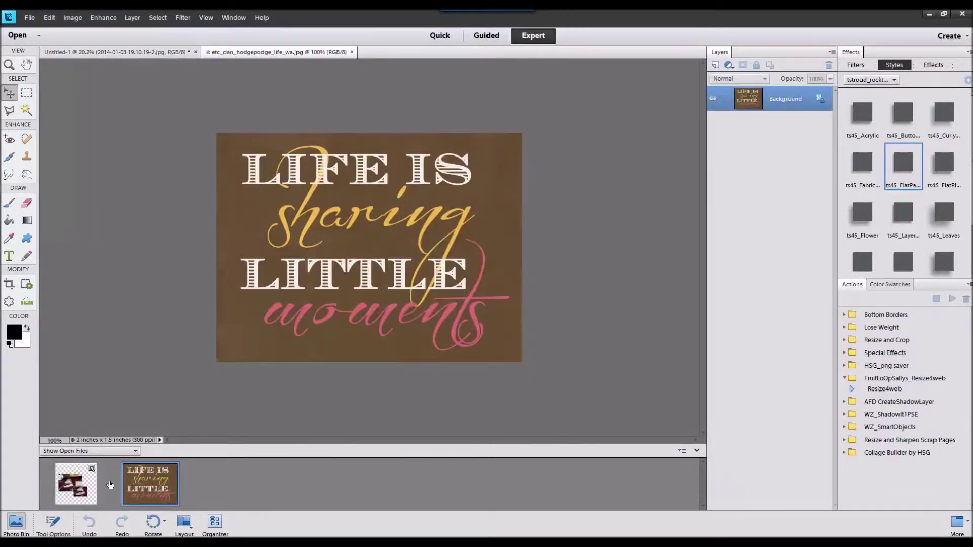
pyautogui.doubleClick(77, 485)
pyautogui.moveTo(150, 483); pyautogui.dragTo(284, 248)
pyautogui.moveTo(343, 246); pyautogui.dragTo(215, 176)
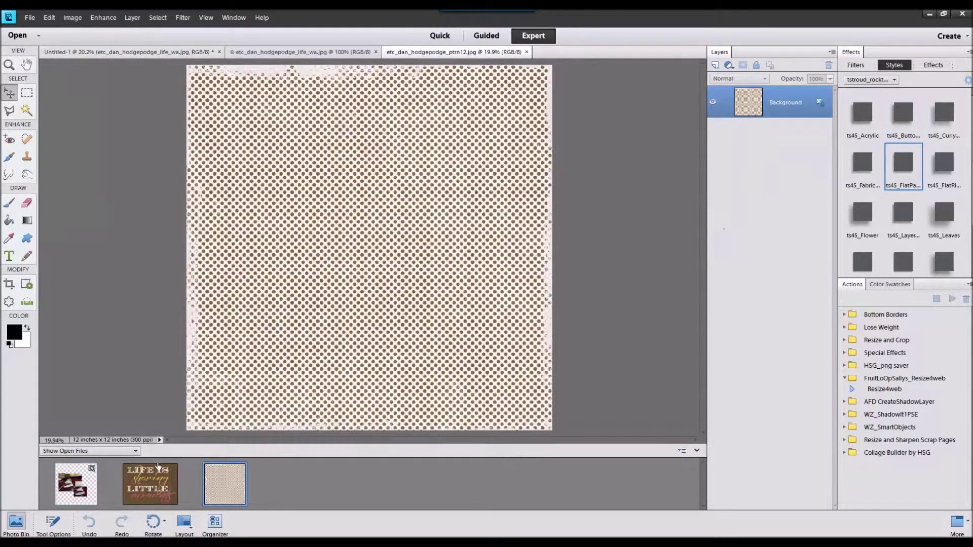
# - Add the dotted and the striped pattern papers to the layout, directly above Layer 1 and beneath both photos
pyautogui.doubleClick(81, 481)
pyautogui.click(767, 228)
pyautogui.moveTo(224, 484); pyautogui.dragTo(353, 216)
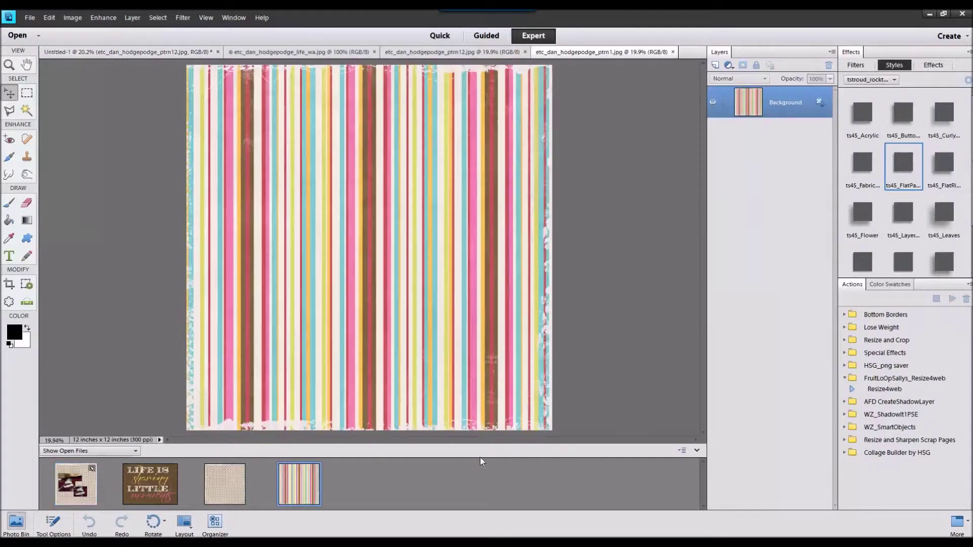
pyautogui.click(75, 482)
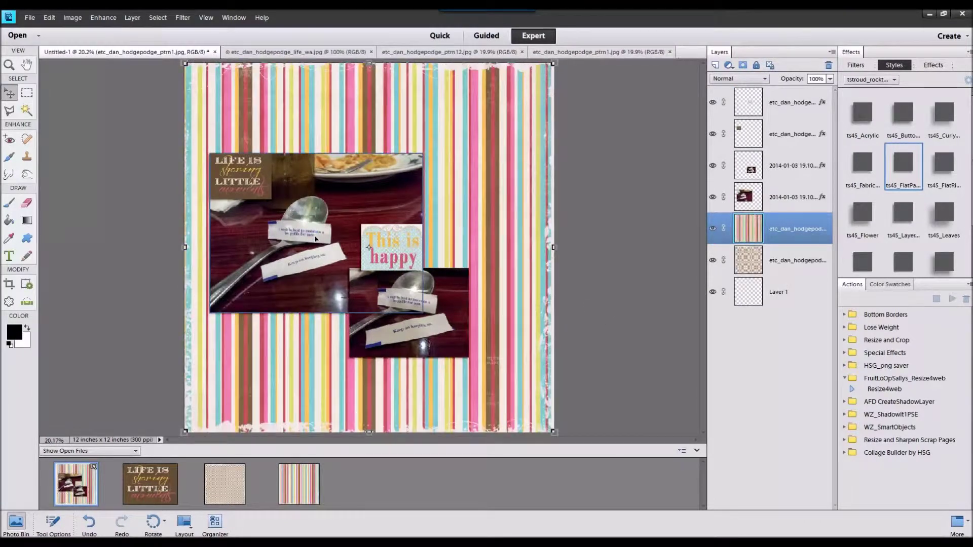
# - Copy a wide horizontal strip of the striped paper to its own layer and delete the full striped paper layer
pyautogui.press('m')
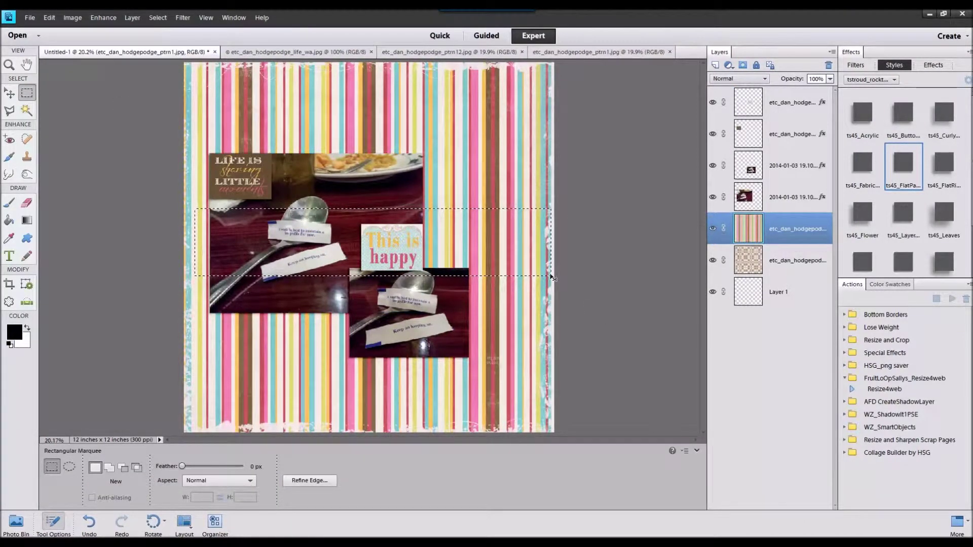
pyautogui.hotkey('ctrl', 'j')
pyautogui.rightClick(794, 263)
pyautogui.click(821, 306)
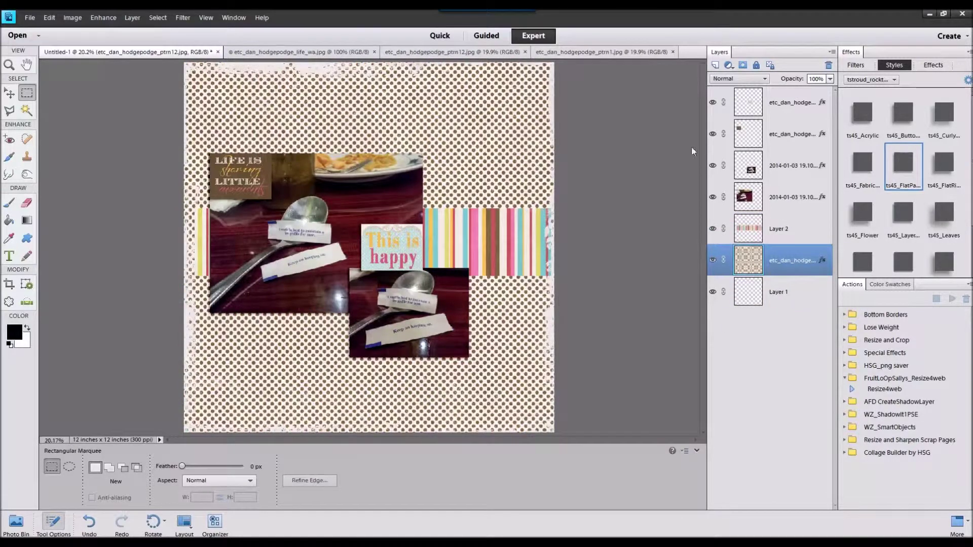
# - Clear the dotted paper's layer style and move the striped strip down so it runs behind the large photo's lower edge
pyautogui.rightClick(804, 260)
pyautogui.click(836, 413)
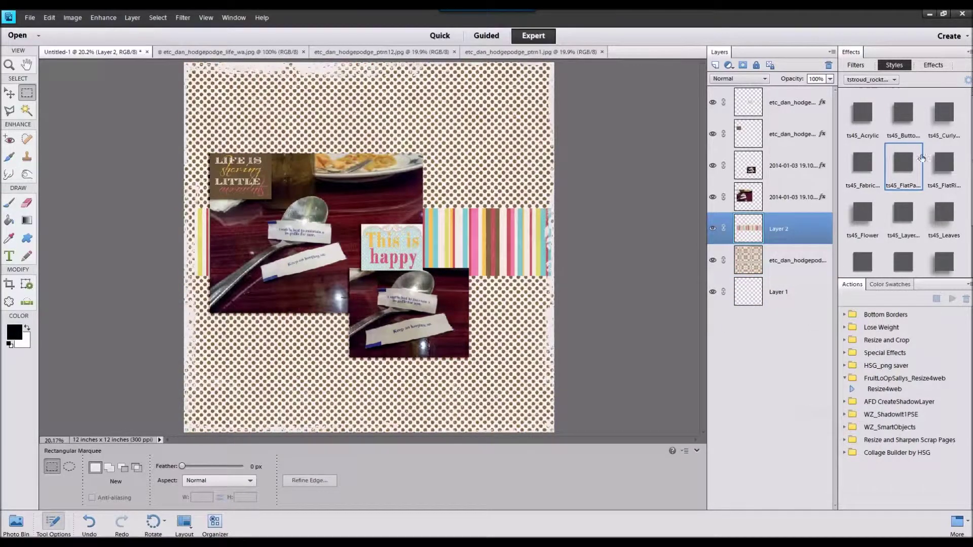
pyautogui.click(9, 93)
pyautogui.moveTo(524, 246); pyautogui.dragTo(524, 290)
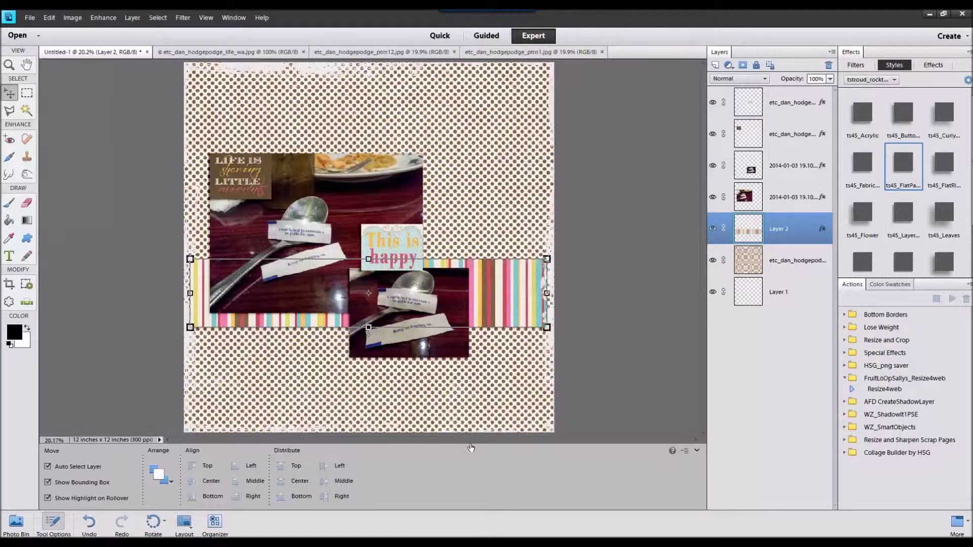
# - Add the solid red paper beneath the dotted paper and delete the empty Layer 1
pyautogui.click(467, 463)
pyautogui.click(24, 523)
pyautogui.doubleClick(70, 487)
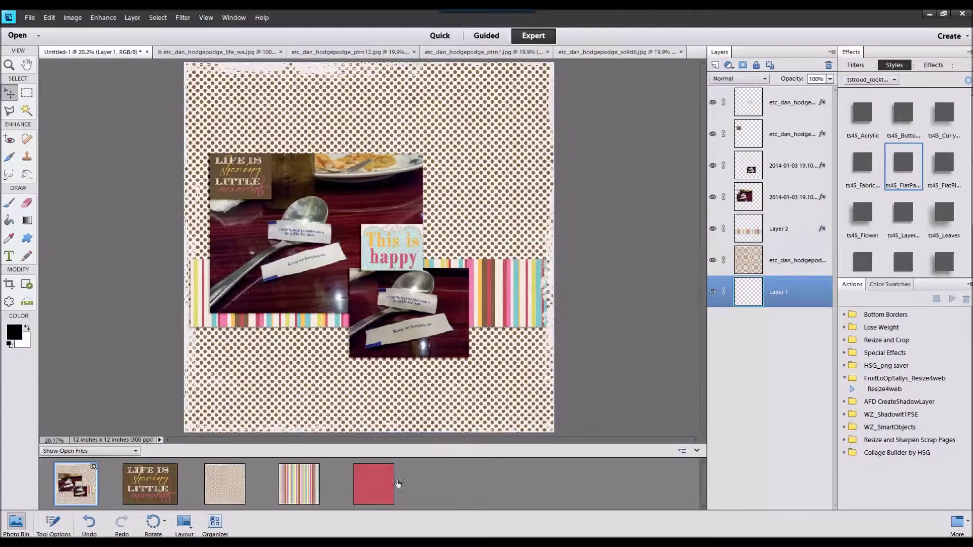
pyautogui.rightClick(787, 329)
pyautogui.click(814, 372)
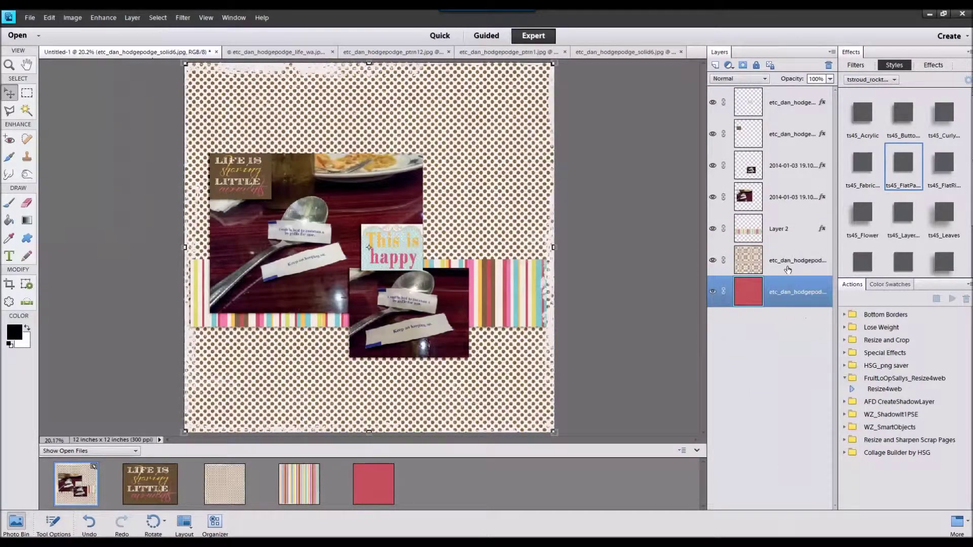
# - Scale the dotted paper to 95% so the red paper forms a border around it
pyautogui.click(789, 266)
pyautogui.click(553, 64)
pyautogui.click(57, 524)
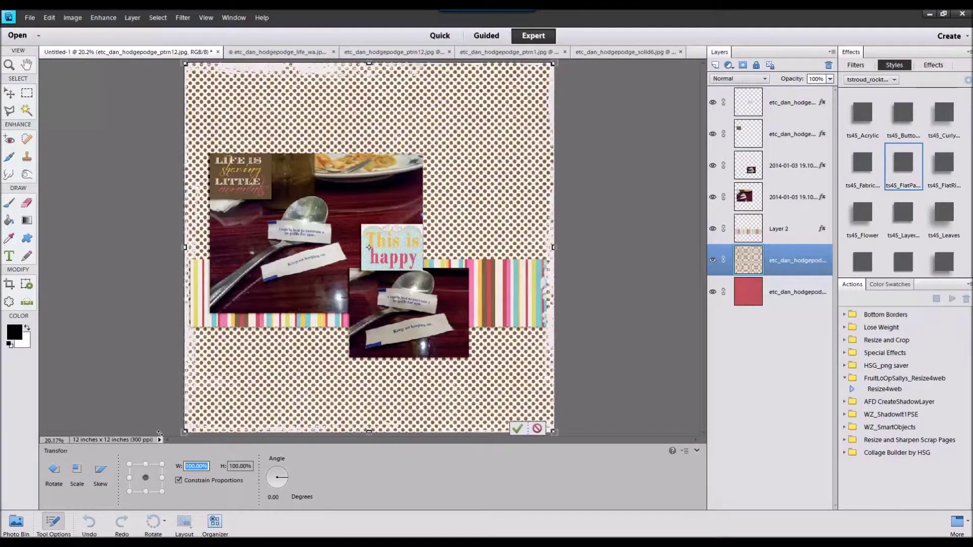
pyautogui.write('90')
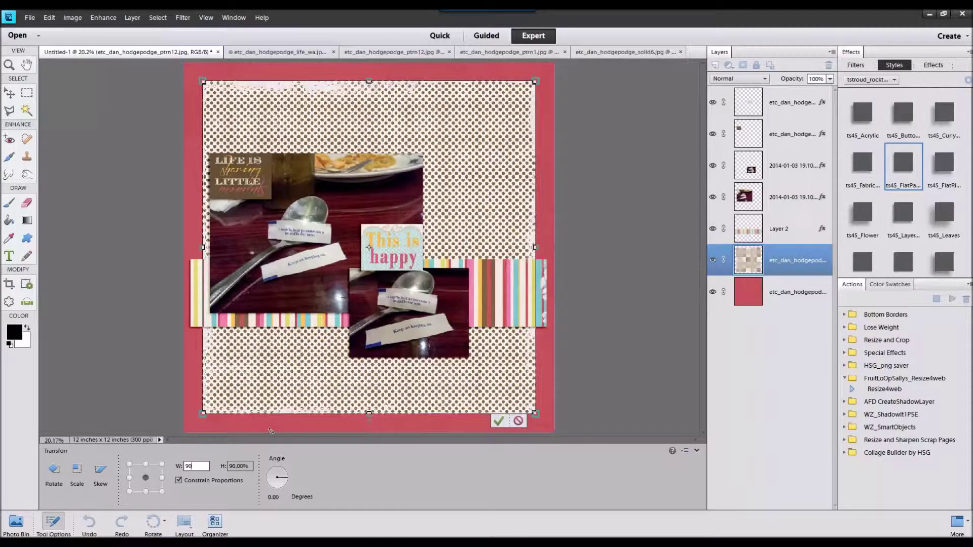
pyautogui.write('95')
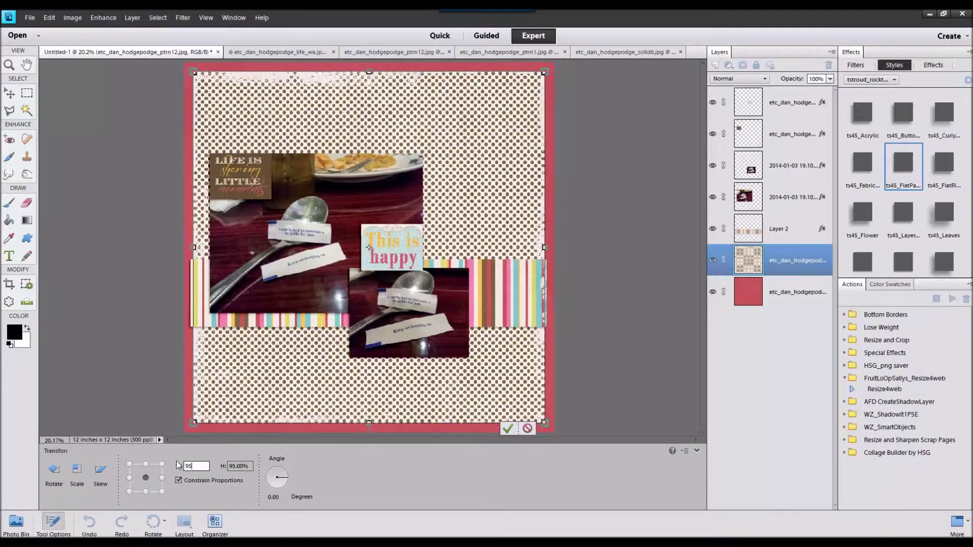
pyautogui.click(508, 428)
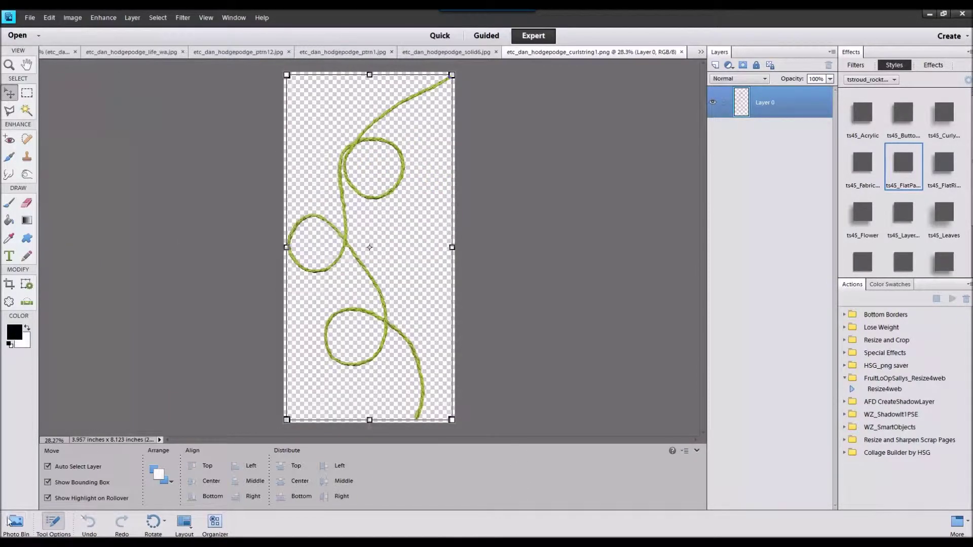
# - Add the green curly string to the layout with the ts45_String style, turned horizontal and scaled down near the small photo
pyautogui.click(17, 522)
pyautogui.click(76, 484)
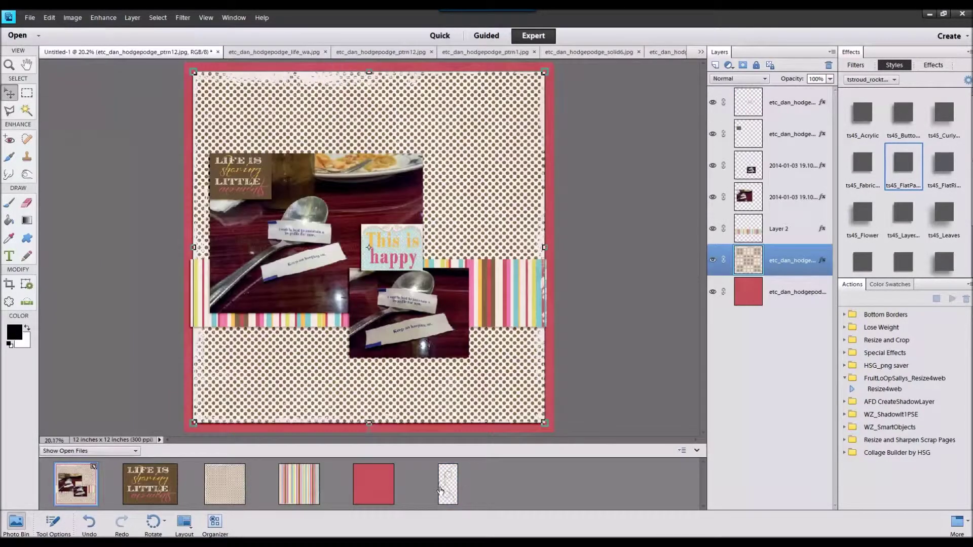
pyautogui.moveTo(448, 484); pyautogui.dragTo(437, 263)
pyautogui.scroll(-1, 962, 213)
pyautogui.click(943, 229)
pyautogui.moveTo(425, 127); pyautogui.dragTo(255, 219)
pyautogui.moveTo(360, 242); pyautogui.dragTo(361, 304)
pyautogui.click(418, 406)
# - Raise the curly string's layer above the large photo, then shrink the string and position it behind the small photo and word art
pyautogui.hotkey('ctrl', ']')
pyautogui.hotkey('ctrl', ']')
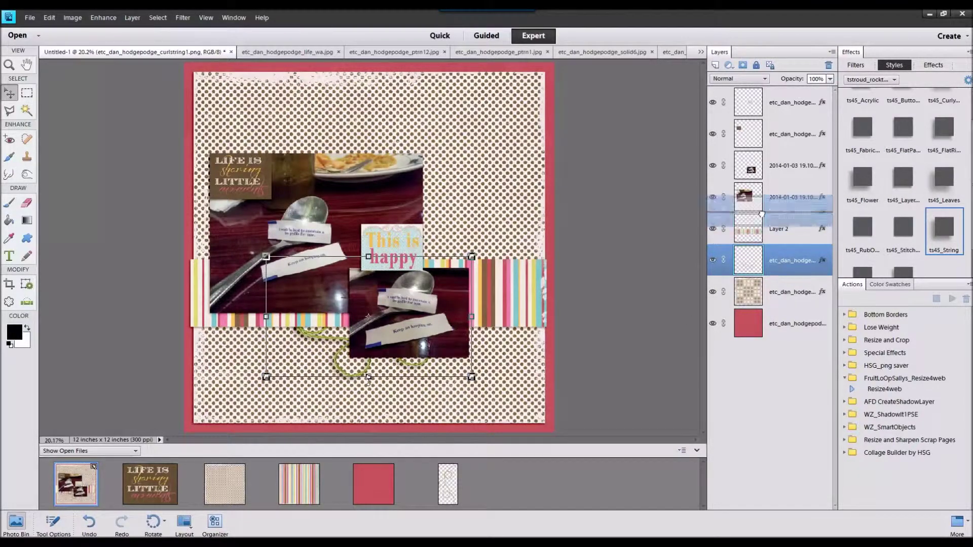
pyautogui.moveTo(319, 311); pyautogui.dragTo(318, 246)
pyautogui.moveTo(472, 190); pyautogui.dragTo(415, 140)
pyautogui.moveTo(402, 253); pyautogui.dragTo(414, 262)
pyautogui.click(293, 375)
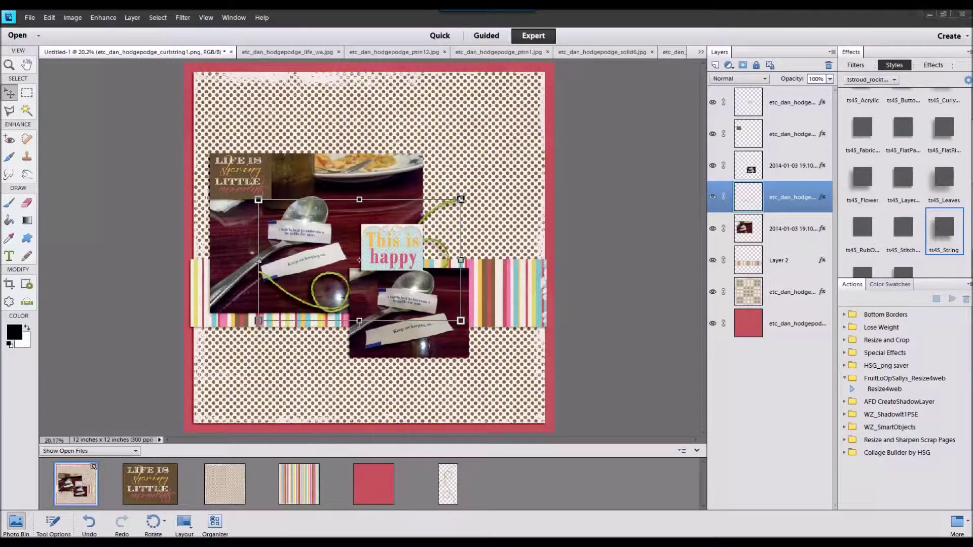
# - Add the colored dot scatter to the layout above the string layer and apply the ts45_FlatPa... style to it
pyautogui.moveTo(604, 365); pyautogui.dragTo(593, 492)
pyautogui.doubleClick(76, 484)
pyautogui.moveTo(522, 484); pyautogui.dragTo(381, 230)
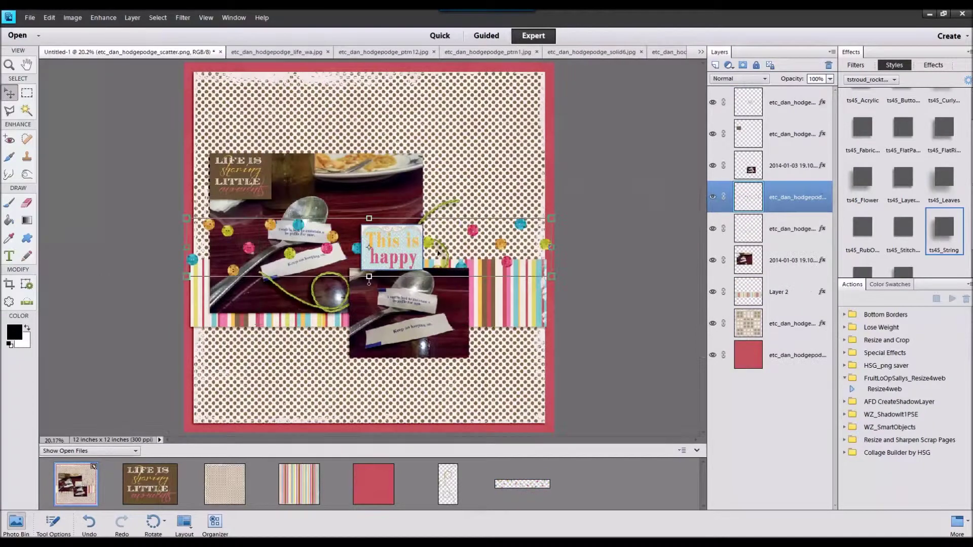
pyautogui.doubleClick(907, 146)
# - Shrink the dot scatter along the large photo's lower edge and move its layer beneath the string
pyautogui.moveTo(551, 218); pyautogui.dragTo(424, 239)
pyautogui.moveTo(373, 247); pyautogui.dragTo(436, 302)
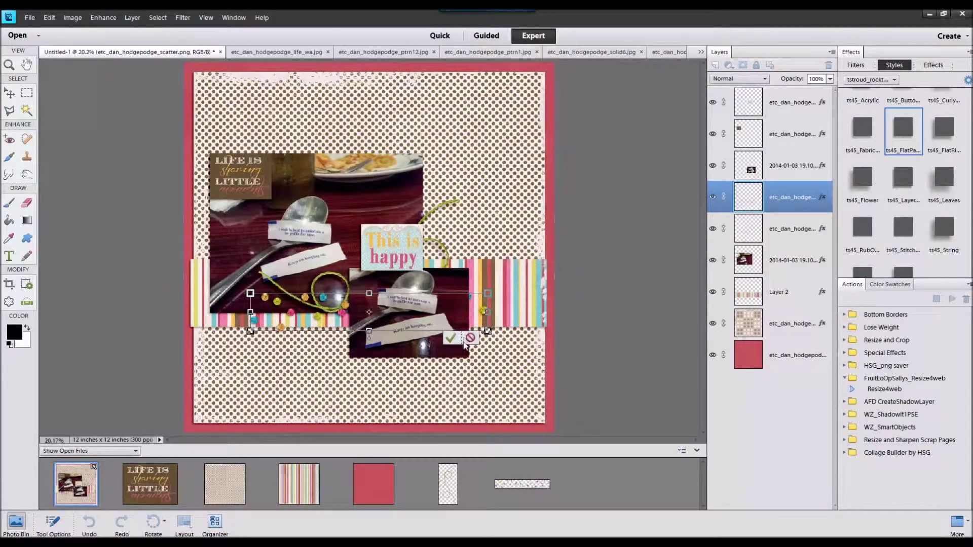
pyautogui.click(452, 339)
pyautogui.moveTo(787, 198); pyautogui.dragTo(798, 258)
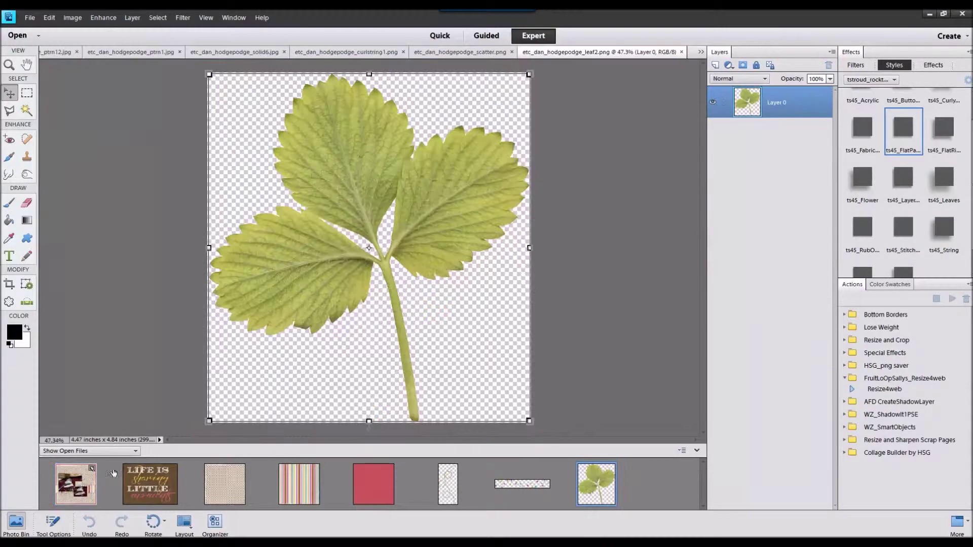
# - Add the three-part leaf to the layout beneath the large photo's layer and apply the ts45_Leaves style
pyautogui.doubleClick(86, 476)
pyautogui.moveTo(590, 480); pyautogui.dragTo(428, 294)
pyautogui.moveTo(813, 240); pyautogui.dragTo(811, 309)
pyautogui.doubleClick(943, 189)
# - Shrink and rotate the three-part leaf so it sticks out beside the large photo, just above the small photo
pyautogui.moveTo(436, 173); pyautogui.dragTo(385, 229)
pyautogui.moveTo(393, 222); pyautogui.dragTo(411, 250)
pyautogui.moveTo(340, 256); pyautogui.dragTo(432, 234)
pyautogui.moveTo(497, 233); pyautogui.dragTo(485, 258)
pyautogui.click(447, 319)
pyautogui.press('Return')
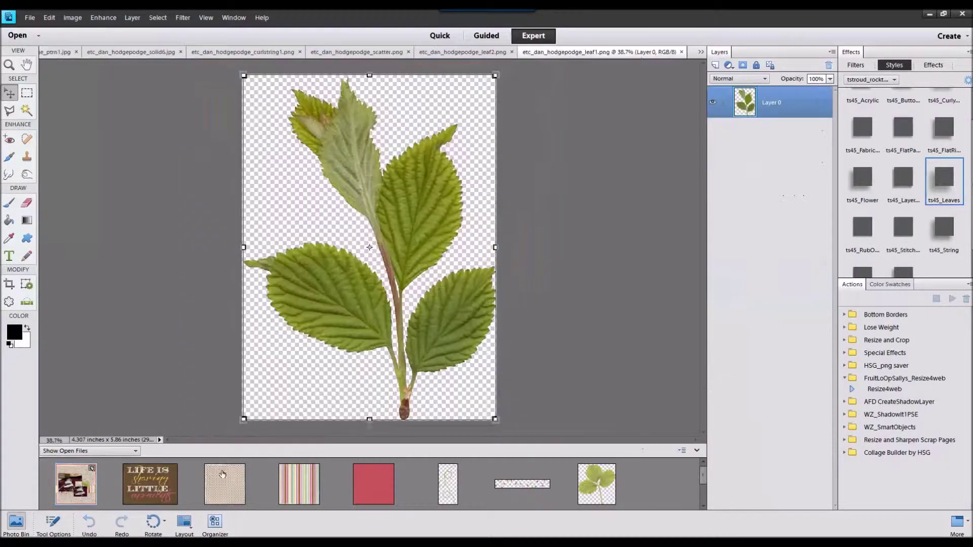
# - Close the already used kit files and add the leafy branch beneath the first leaf with the ts45_Leaves style
pyautogui.click(150, 484)
pyautogui.rightClick(513, 488)
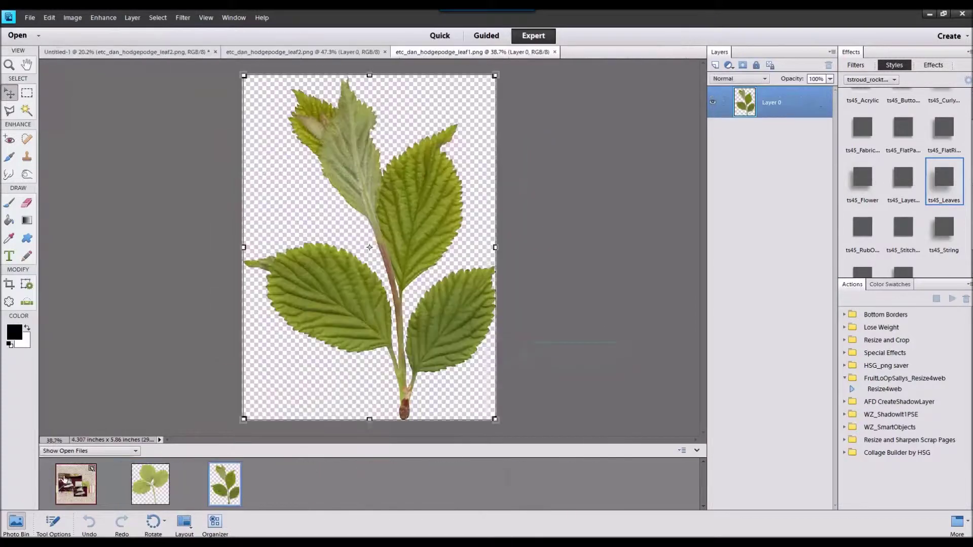
pyautogui.click(63, 479)
pyautogui.doubleClick(937, 193)
pyautogui.moveTo(390, 228); pyautogui.dragTo(433, 173)
pyautogui.moveTo(794, 296); pyautogui.dragTo(794, 332)
# - Shrink the leafy branch and position it behind the large photo's upper-right corner
pyautogui.moveTo(478, 102); pyautogui.dragTo(459, 128)
pyautogui.moveTo(433, 174); pyautogui.dragTo(443, 152)
pyautogui.click(432, 267)
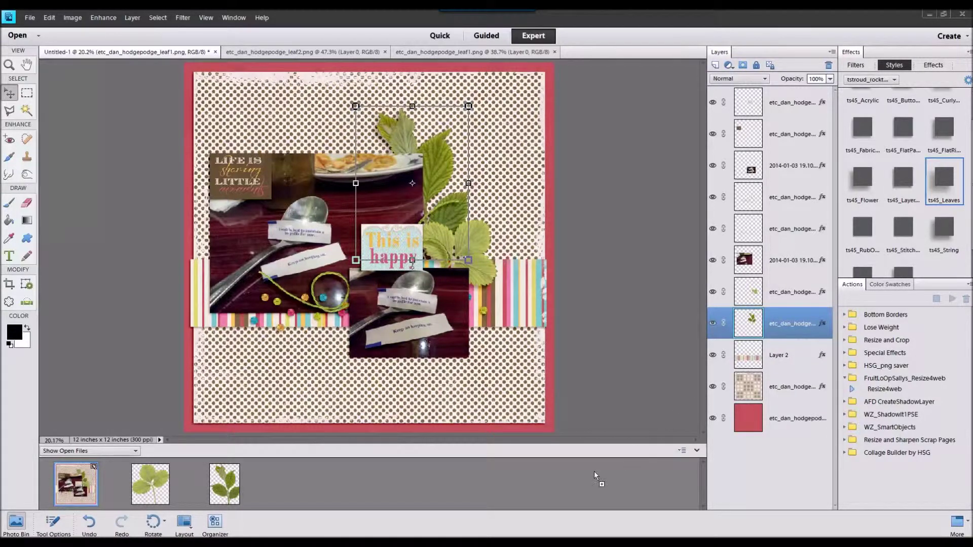
# - Add the pink heart stamp to the layout directly above the dotted paper layer
pyautogui.moveTo(627, 456); pyautogui.dragTo(628, 457)
pyautogui.click(86, 480)
pyautogui.click(763, 396)
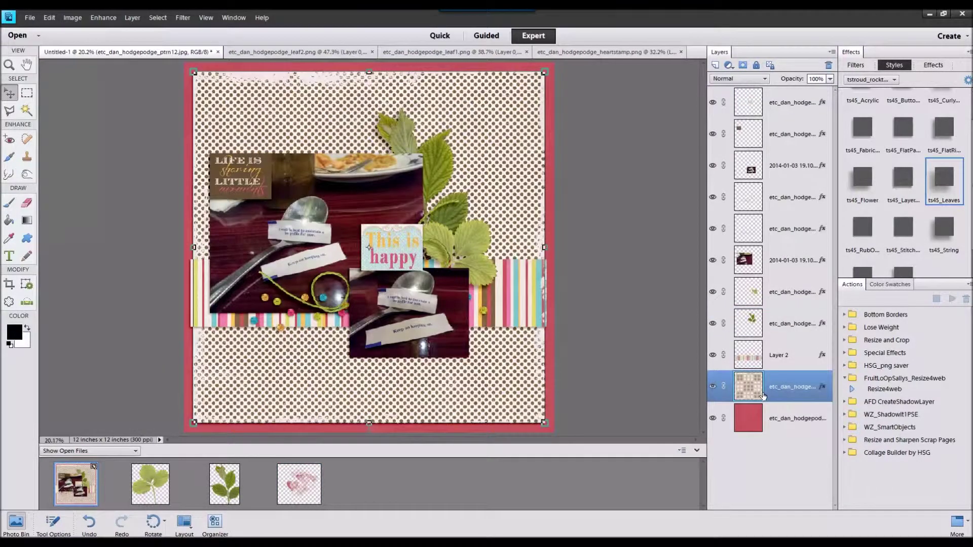
pyautogui.moveTo(310, 482); pyautogui.dragTo(343, 308)
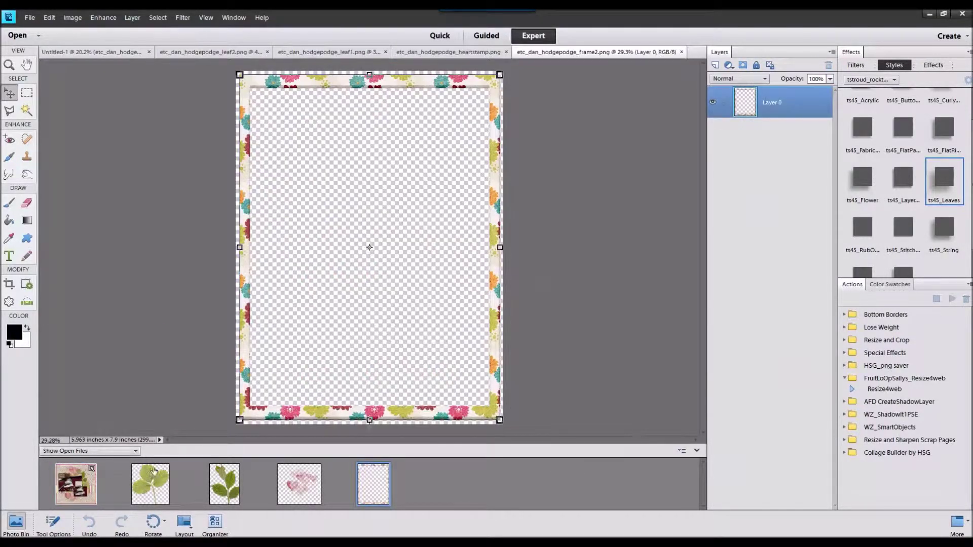
# - Add the floral frame above the large photo's layer and rotate the frame layer 90° left
pyautogui.doubleClick(88, 472)
pyautogui.click(323, 177)
pyautogui.moveTo(380, 498); pyautogui.dragTo(376, 295)
pyautogui.click(73, 17)
pyautogui.moveTo(86, 27)
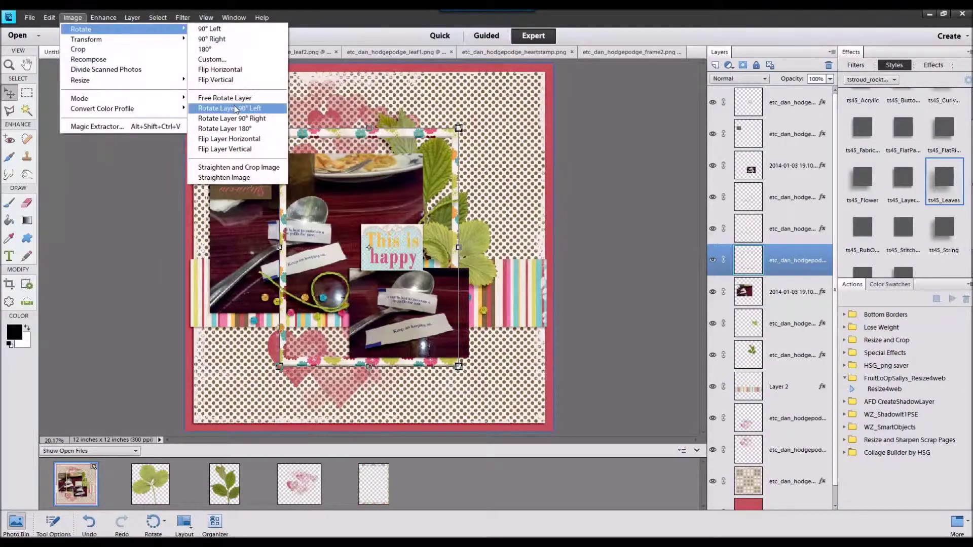
pyautogui.click(228, 106)
# - Move and shrink the floral frame to fit around the large photo and apply the ts45_FlatPa... style to it
pyautogui.moveTo(385, 155); pyautogui.dragTo(389, 140)
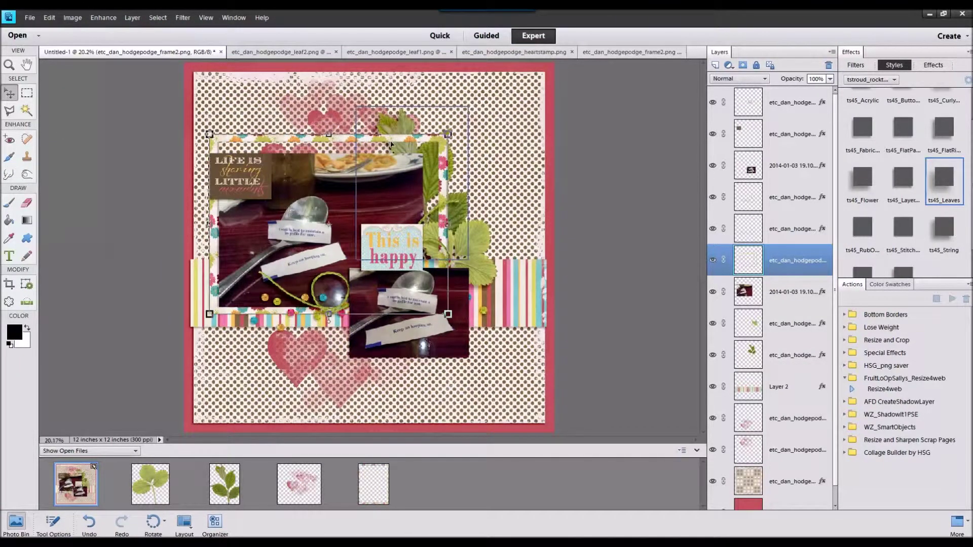
pyautogui.moveTo(449, 133); pyautogui.dragTo(429, 148)
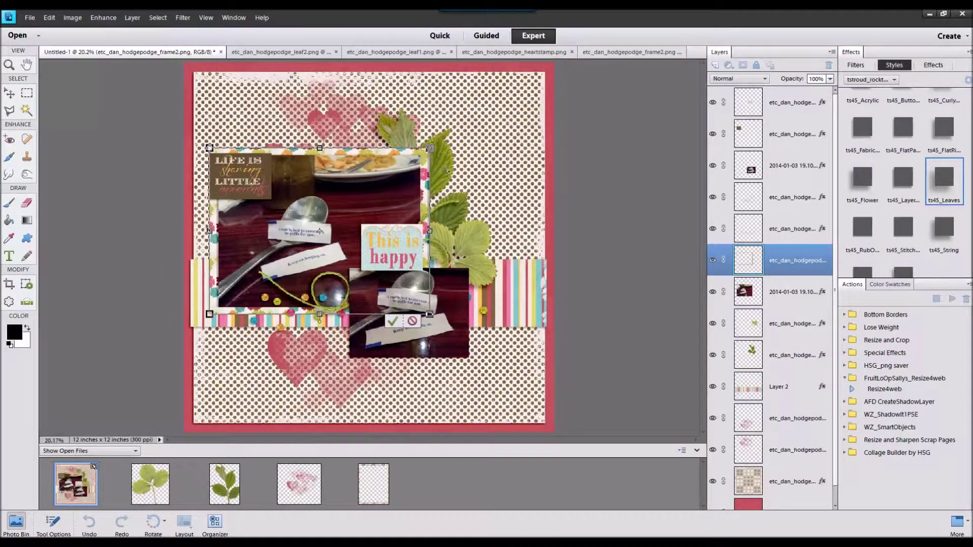
pyautogui.press('Return')
pyautogui.click(900, 147)
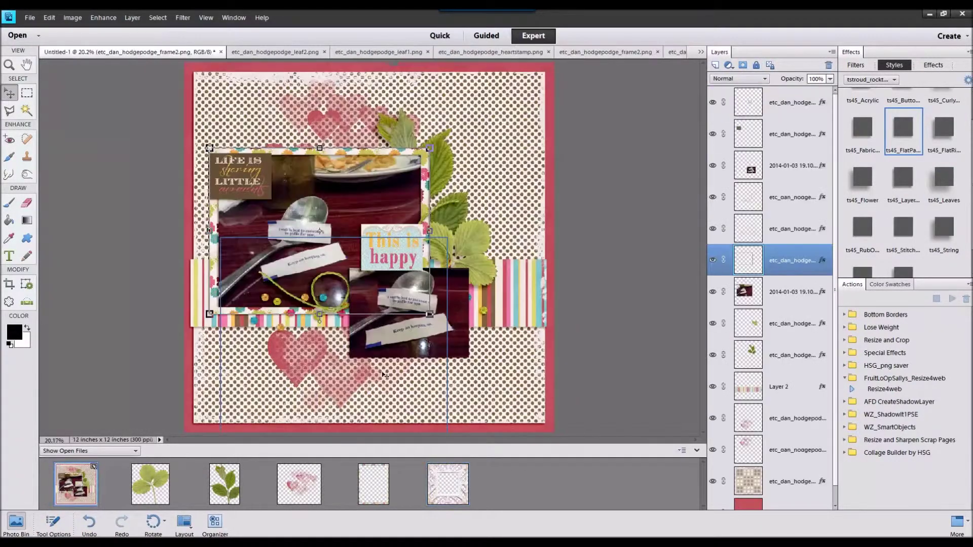
# - Add the ornate white frame above the small photo's layer and shrink it to fit around the photo
pyautogui.click(445, 350)
pyautogui.moveTo(448, 484); pyautogui.dragTo(461, 350)
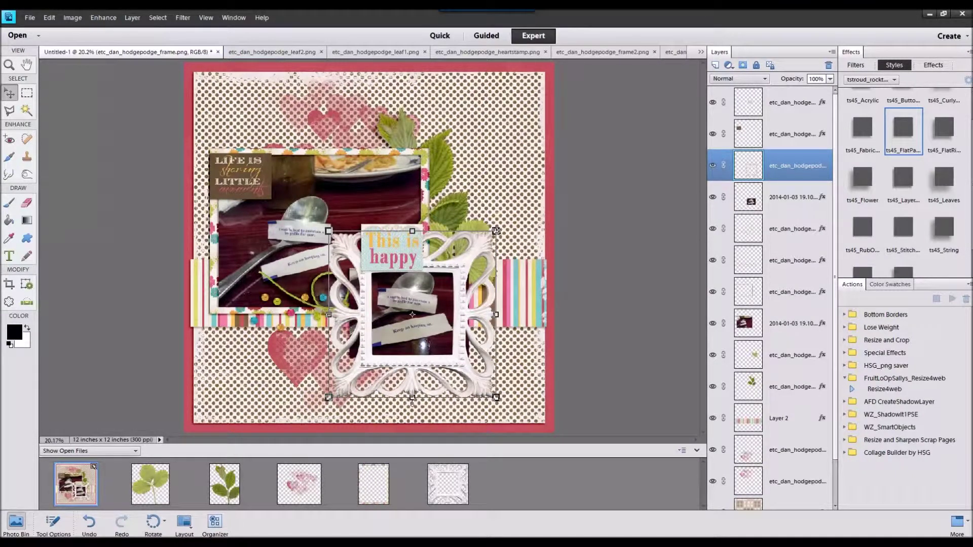
pyautogui.moveTo(495, 232); pyautogui.dragTo(470, 258)
pyautogui.moveTo(458, 297); pyautogui.dragTo(463, 282)
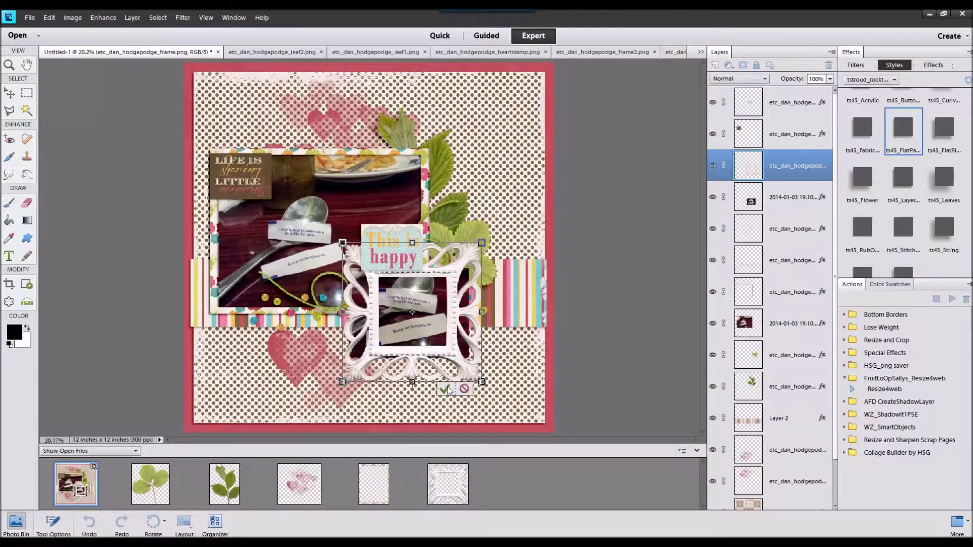
pyautogui.click(445, 388)
# - Trim the small photo to the ornate frame using a copied rectangular selection, and apply the ts45_Layer... style to the frame
pyautogui.click(381, 275)
pyautogui.press('m')
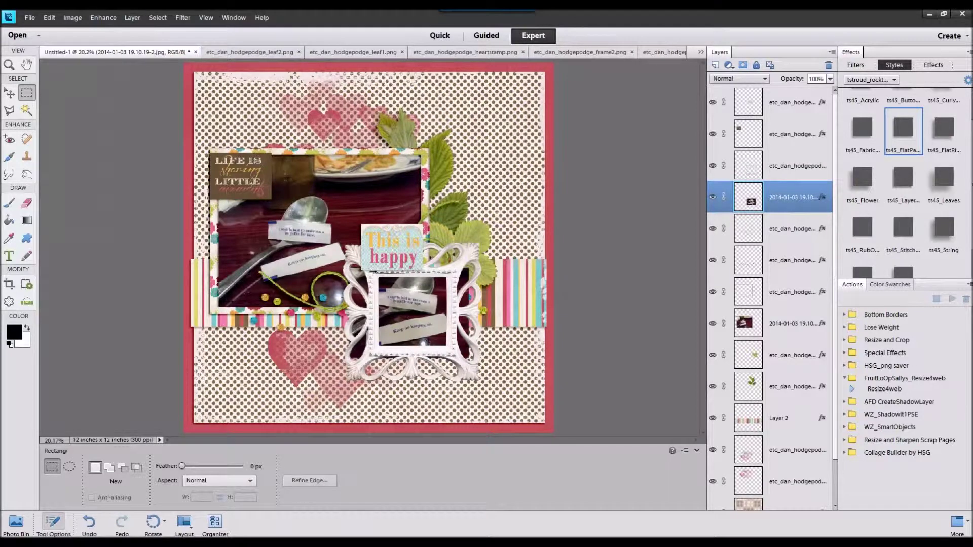
pyautogui.hotkey('ctrl', 'j')
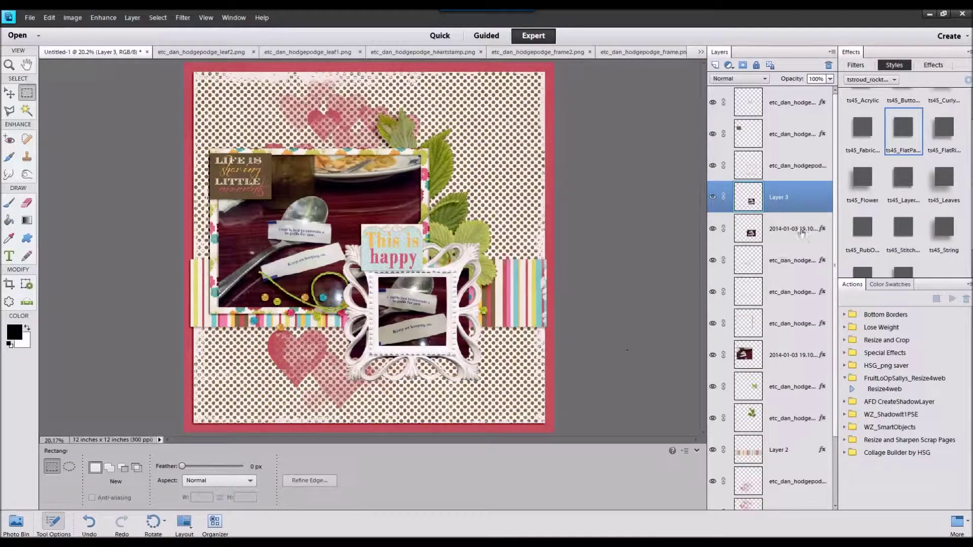
pyautogui.rightClick(802, 229)
pyautogui.click(827, 273)
pyautogui.click(796, 167)
pyautogui.click(905, 181)
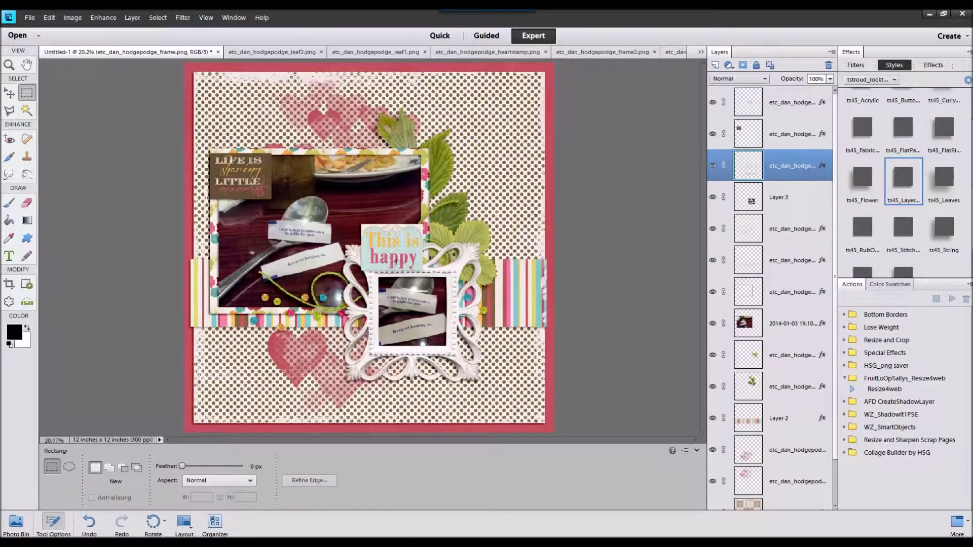
# - Move the "This is happy" word art beside the ornate frame's lower right and lower its layer to just above the striped strip
pyautogui.click(9, 93)
pyautogui.moveTo(401, 251); pyautogui.dragTo(524, 348)
pyautogui.moveTo(777, 128); pyautogui.dragTo(780, 403)
pyautogui.moveTo(546, 365); pyautogui.dragTo(537, 353)
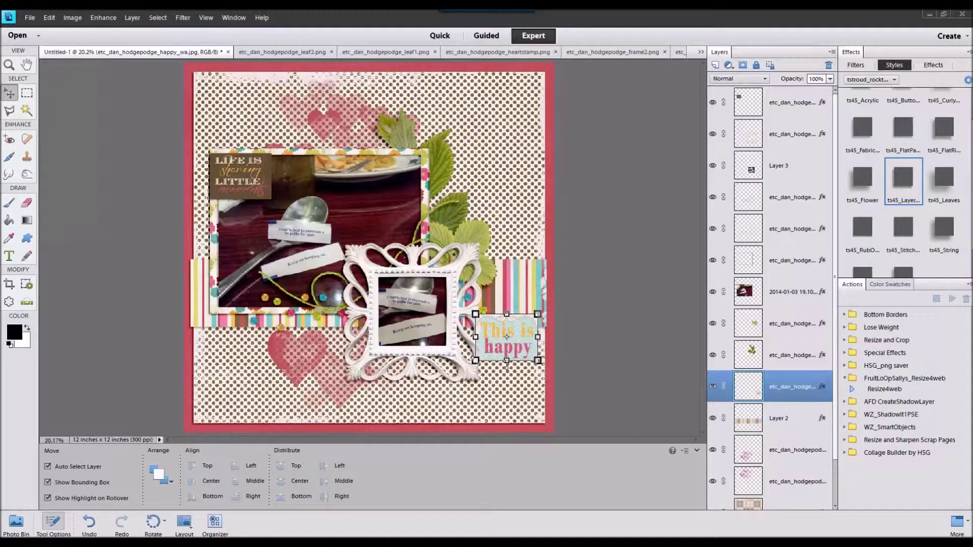
# - Add the pleated peach flower with the teal centre just above the leaf layer, apply the ts45_Flower style, and place it over the leaves
pyautogui.click(17, 522)
pyautogui.doubleClick(74, 487)
pyautogui.click(481, 229)
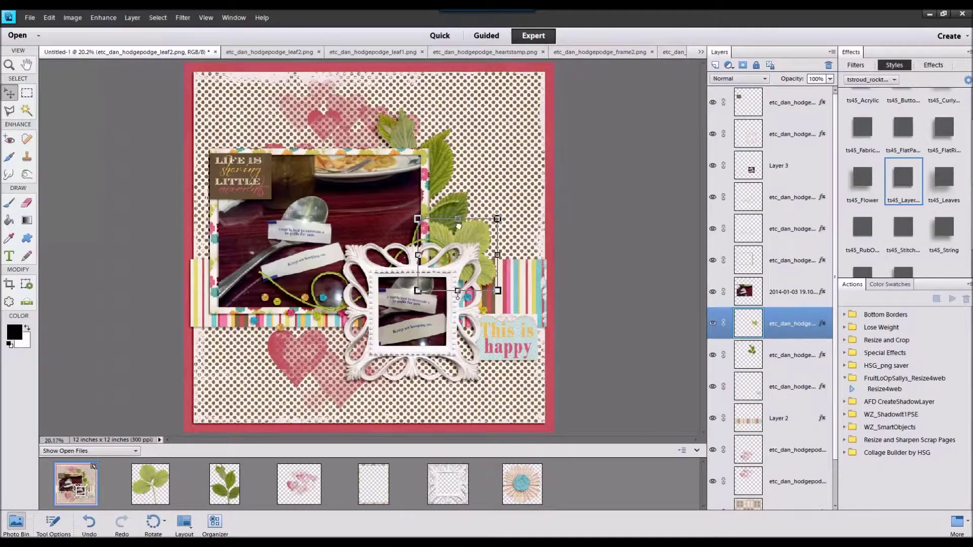
pyautogui.scroll(1, 942, 152)
pyautogui.scroll(1, 939, 178)
pyautogui.doubleClick(864, 212)
pyautogui.moveTo(399, 218); pyautogui.dragTo(458, 220)
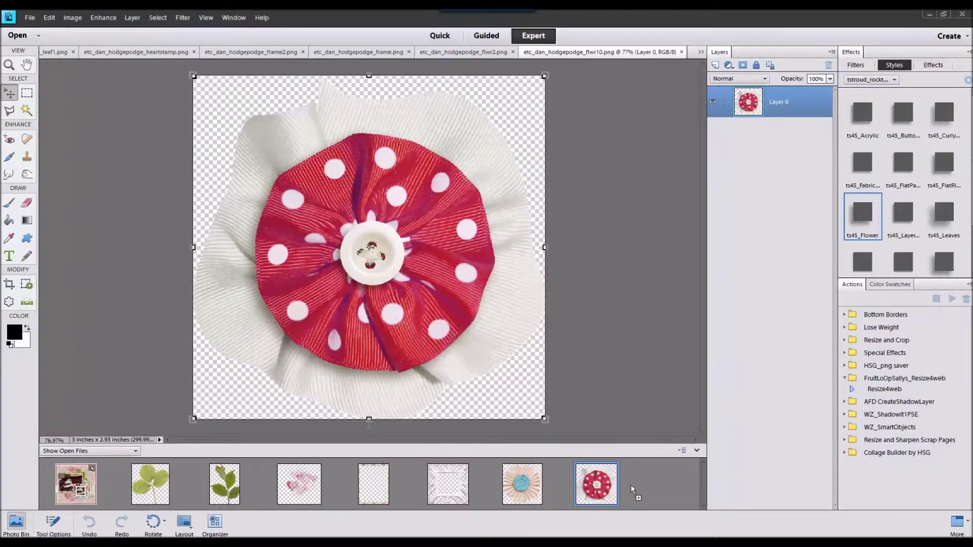
# - Close the leaf, heart stamp and frame image files, leaving the page and the flower files open
pyautogui.doubleClick(150, 484)
pyautogui.keyDown('shift'); pyautogui.click(452, 487); pyautogui.keyUp('shift')
pyautogui.rightClick(452, 487)
pyautogui.click(467, 348)
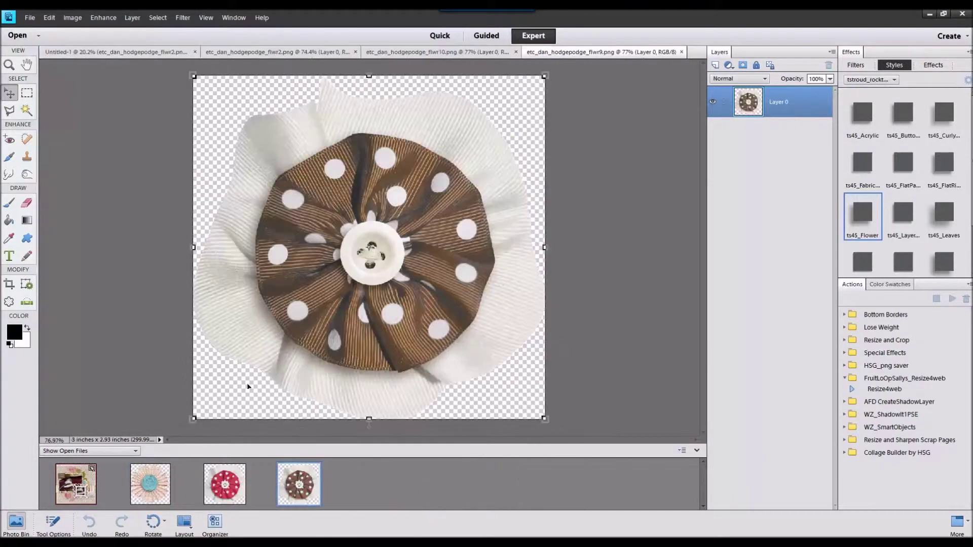
# - Try the brown polka-dot flower on top of all layers at the ornate frame's lower left, with the ts45_Flower style applied
pyautogui.doubleClick(77, 482)
pyautogui.moveTo(300, 484); pyautogui.dragTo(314, 327)
pyautogui.moveTo(372, 239); pyautogui.dragTo(345, 342)
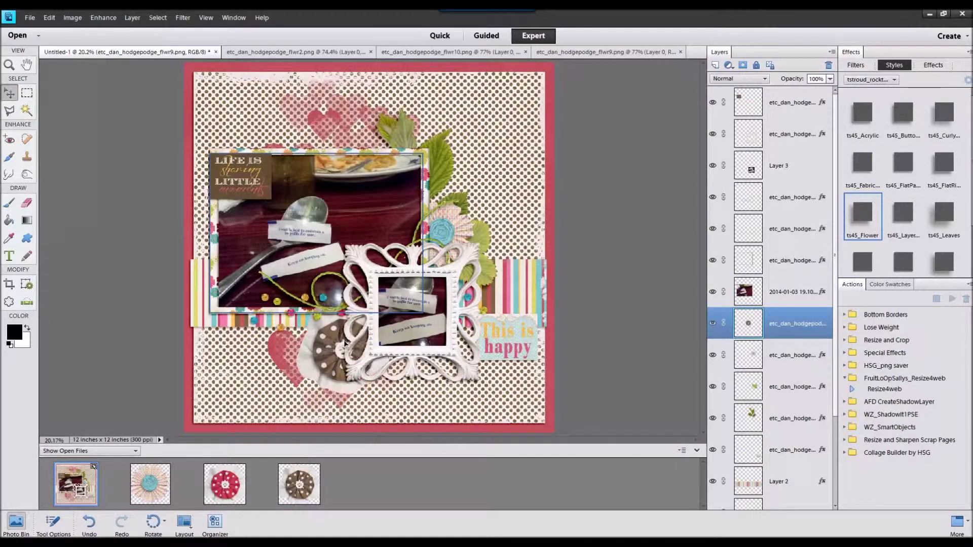
pyautogui.hotkey('ctrl', 'shift', ']')
pyautogui.doubleClick(860, 232)
pyautogui.moveTo(389, 303); pyautogui.dragTo(355, 342)
# - Delete the brown polka-dot flower's layer from the page
pyautogui.scroll(5, 355, 341)
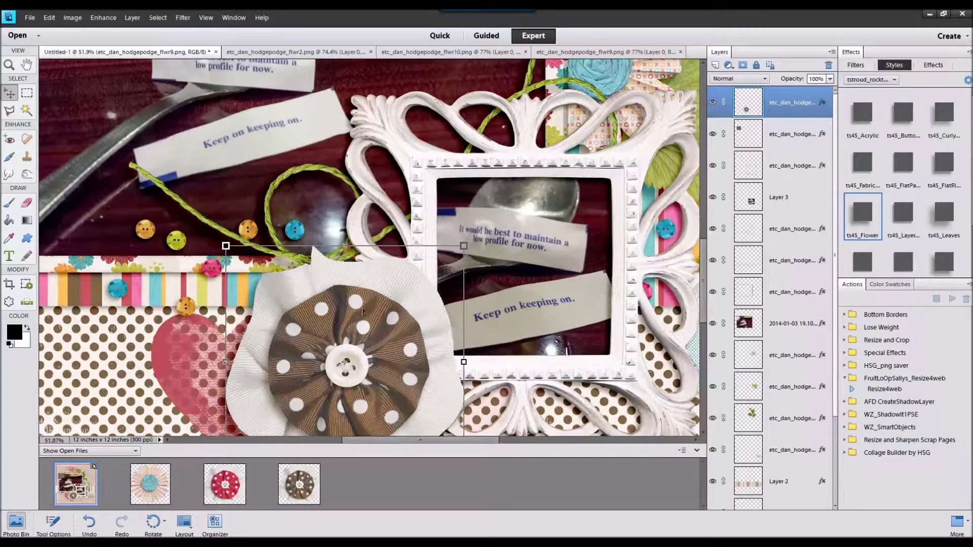
pyautogui.scroll(-5, 363, 311)
pyautogui.rightClick(792, 106)
pyautogui.click(813, 150)
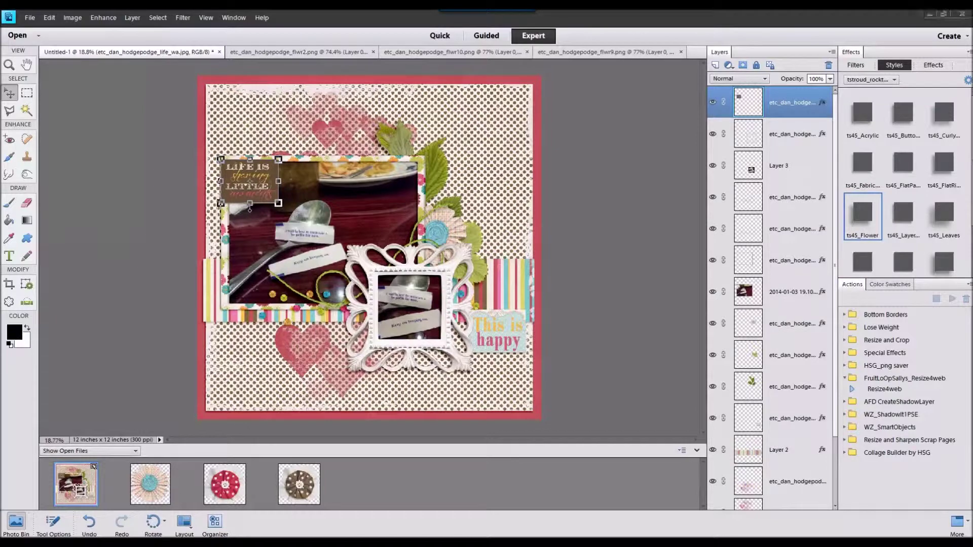
# - Add the floral doily just above the heart stamp layers, apply the ts45_FlatPa... style, and place it behind the leaves and flower
pyautogui.moveTo(971, 248); pyautogui.dragTo(588, 463)
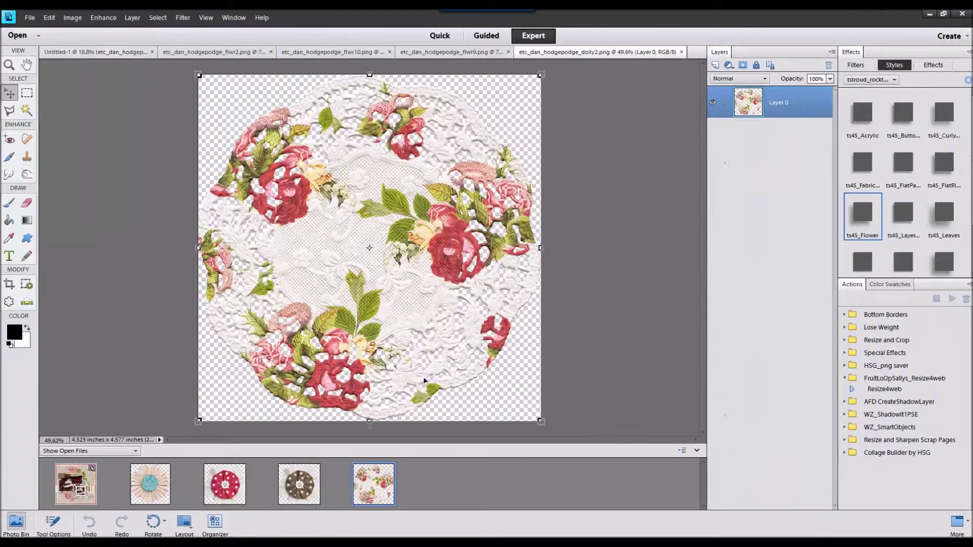
pyautogui.click(85, 476)
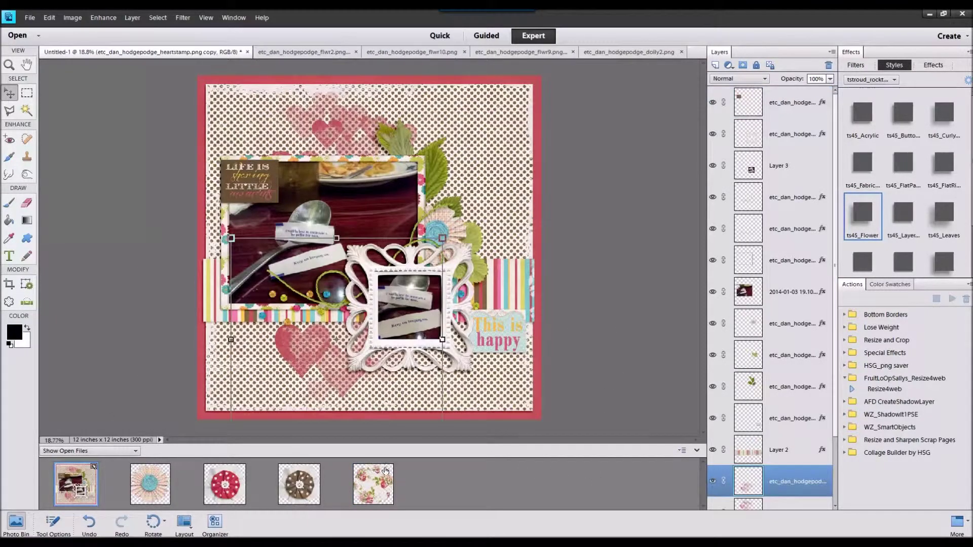
pyautogui.doubleClick(903, 167)
pyautogui.moveTo(373, 223); pyautogui.dragTo(444, 218)
# - Tilt the small photo and its ornate frame slightly together, then shrink them and move them a little up and to the right
pyautogui.click(413, 302)
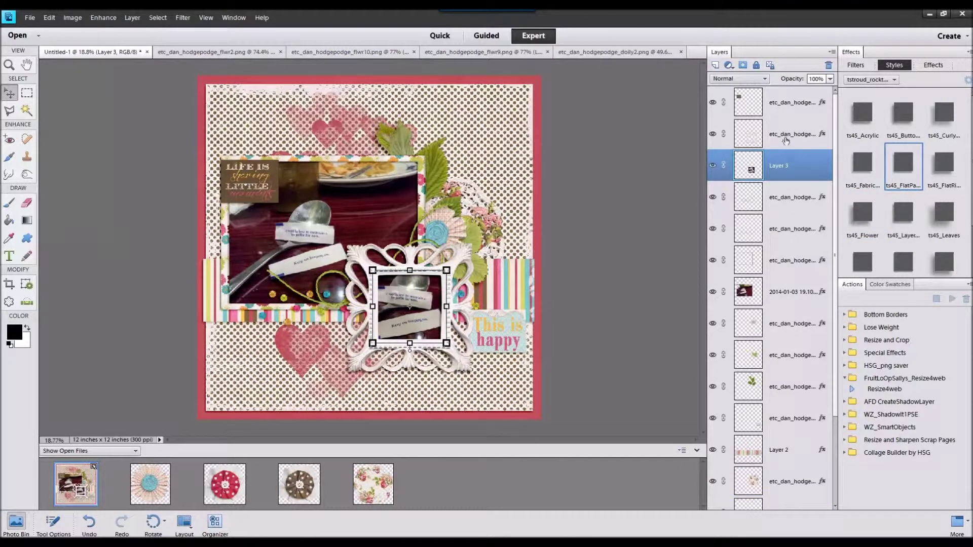
pyautogui.keyDown('ctrl'); pyautogui.click(786, 138); pyautogui.keyUp('ctrl')
pyautogui.moveTo(475, 243); pyautogui.dragTo(480, 249)
pyautogui.click(434, 385)
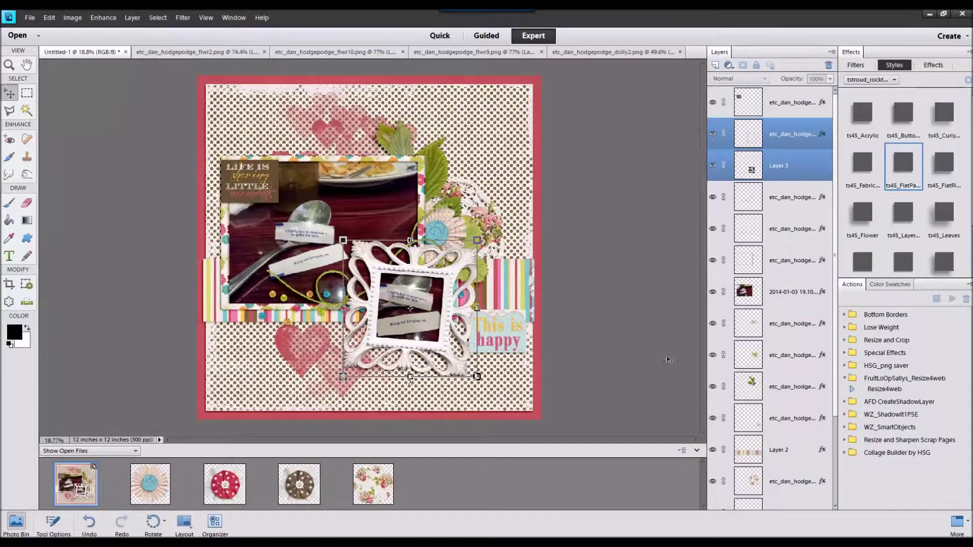
pyautogui.moveTo(477, 243); pyautogui.dragTo(455, 264)
pyautogui.moveTo(420, 282); pyautogui.dragTo(435, 267)
pyautogui.click(435, 370)
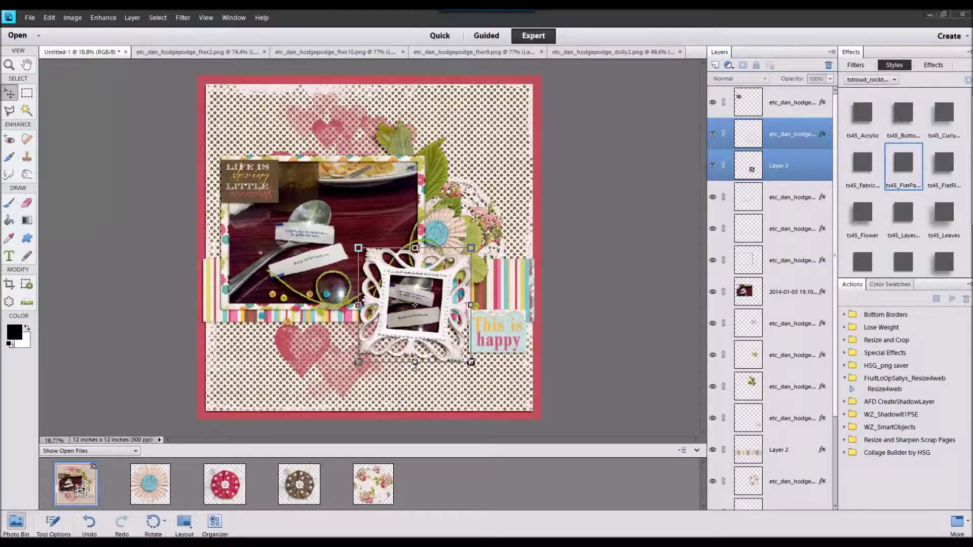
# - Add the pink heart badge, bring it to the front, and place it against the right edge of the "Life is" word art
pyautogui.doubleClick(91, 479)
pyautogui.moveTo(447, 485); pyautogui.dragTo(240, 147)
pyautogui.click(200, 240)
pyautogui.rightClick(217, 210)
pyautogui.click(235, 269)
pyautogui.moveTo(279, 182); pyautogui.dragTo(287, 182)
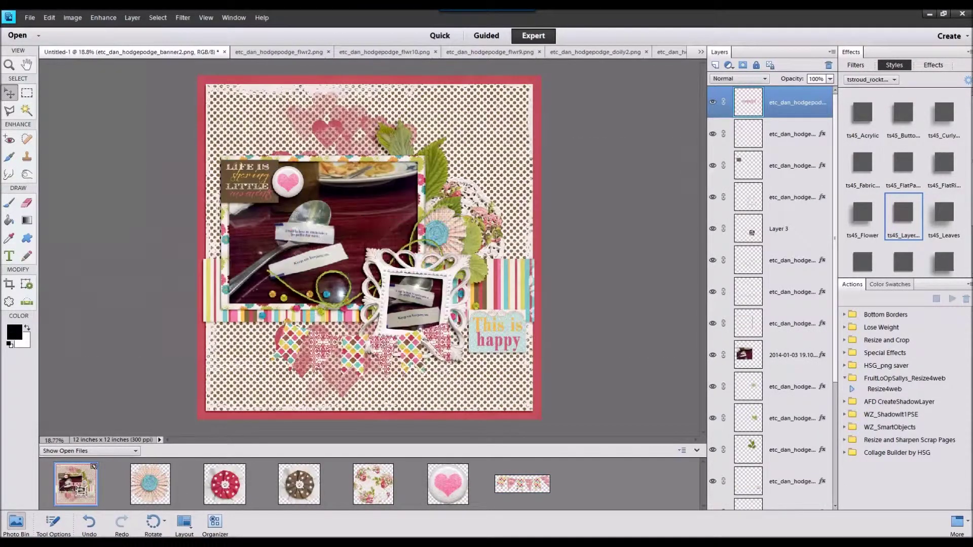
# - Move the pennant banner across the bottom of the ornate frame, apply the ts45_String style to it, and tilt it slightly
pyautogui.moveTo(392, 340); pyautogui.dragTo(475, 314)
pyautogui.doubleClick(943, 262)
pyautogui.moveTo(450, 334); pyautogui.dragTo(449, 341)
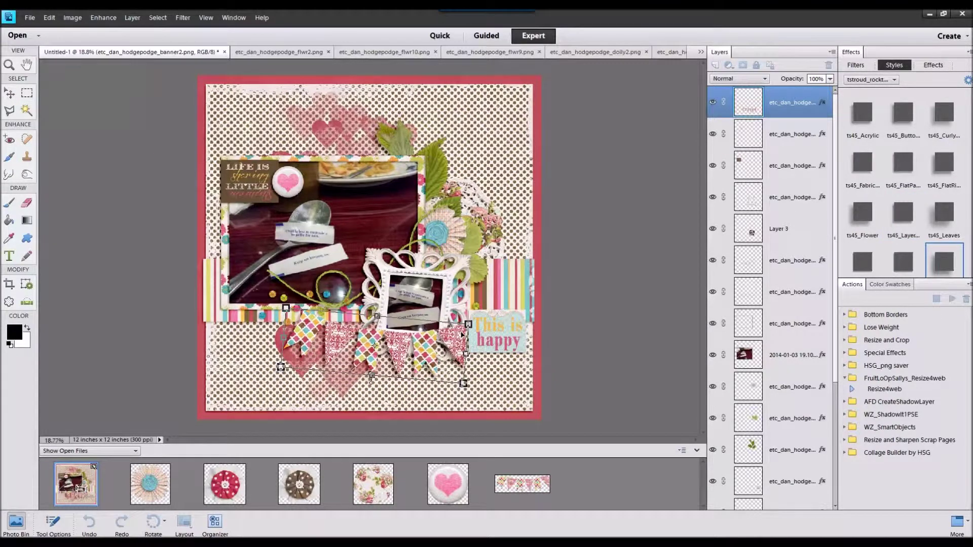
pyautogui.click(426, 390)
# - Add two teal buttons on top of all layers and apply the ts45_FlatPa... style to both
pyautogui.moveTo(646, 359); pyautogui.dragTo(530, 407)
pyautogui.doubleClick(76, 485)
pyautogui.moveTo(596, 483); pyautogui.dragTo(530, 406)
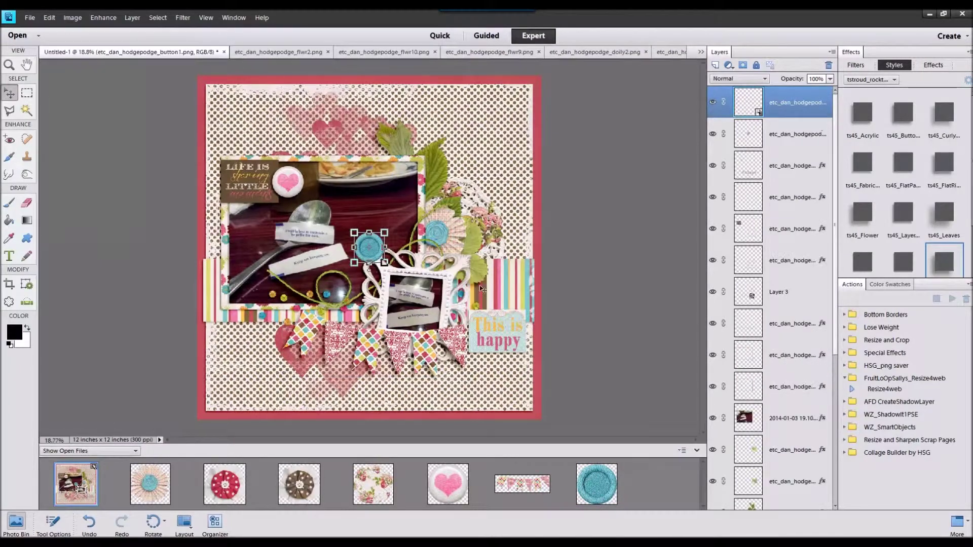
pyautogui.keyDown('shift'); pyautogui.click(824, 134); pyautogui.keyUp('shift')
pyautogui.doubleClick(902, 166)
# - Shrink the teal buttons, place one at each end of the banner, and nudge the "This is happy" word art slightly upward
pyautogui.moveTo(384, 233); pyautogui.dragTo(472, 318)
pyautogui.click(339, 280)
pyautogui.click(577, 284)
pyautogui.scroll(4, 467, 339)
pyautogui.scroll(-3, 221, 225)
pyautogui.moveTo(222, 224); pyautogui.dragTo(140, 294)
pyautogui.moveTo(412, 325); pyautogui.dragTo(416, 317)
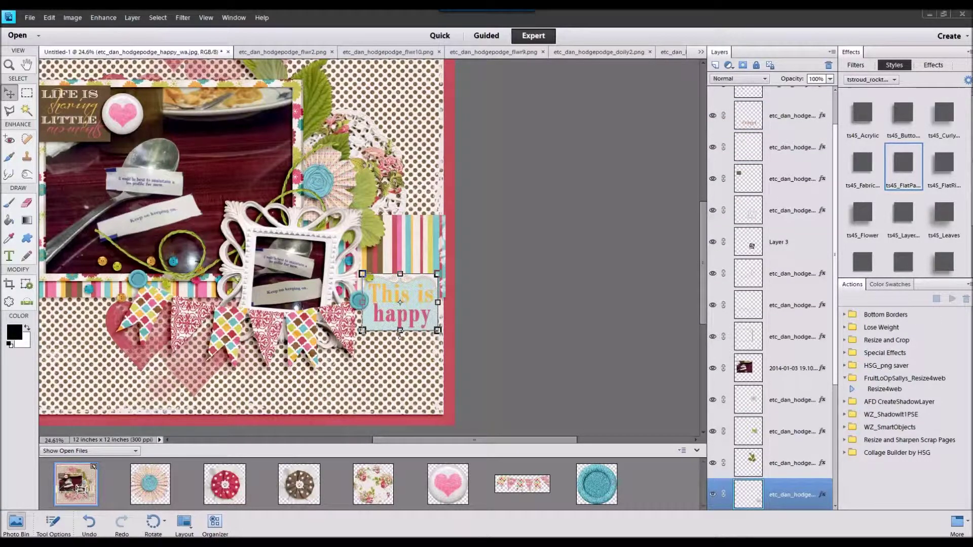
# - Close all the open flower, doily, badge, banner and button image files, keeping only the scrapbook page open
pyautogui.scroll(-1, 499, 178)
pyautogui.hotkey('ctrl', 'Tab')
pyautogui.rightClick(603, 499)
pyautogui.click(620, 351)
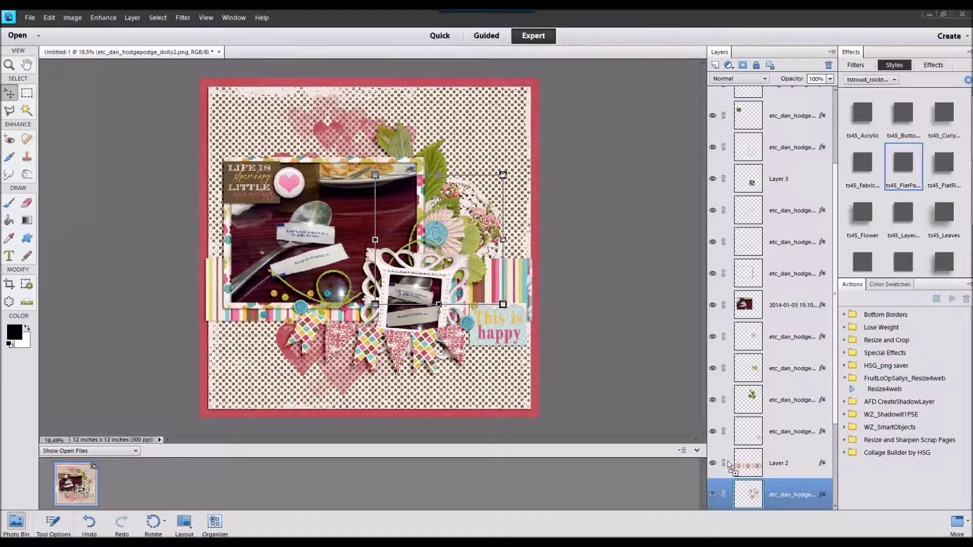
# - Add the plain white doily just above the floral doily and move it behind the leaves beside the large photo
pyautogui.moveTo(728, 462); pyautogui.dragTo(551, 468)
pyautogui.doubleClick(76, 484)
pyautogui.moveTo(150, 484); pyautogui.dragTo(276, 291)
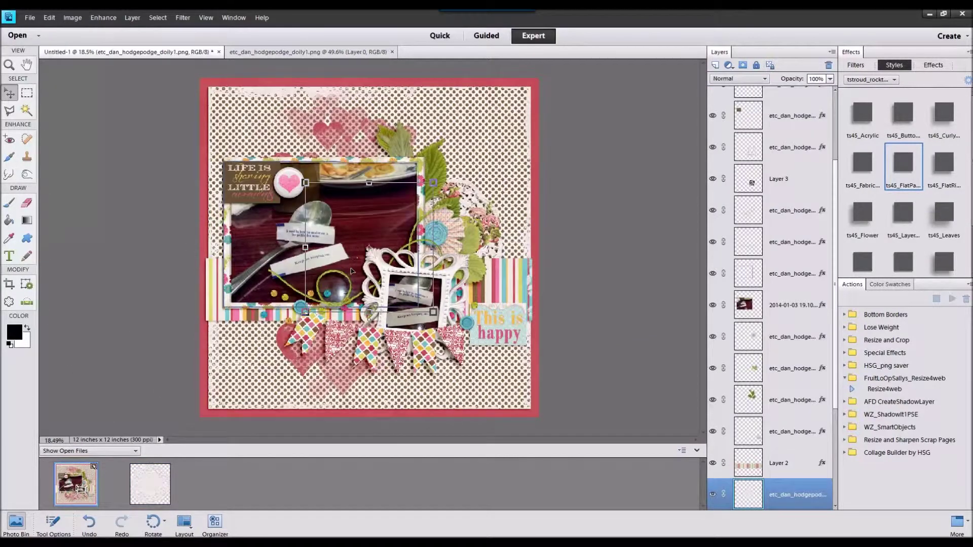
pyautogui.moveTo(375, 248); pyautogui.dragTo(456, 224)
# - Delete the floral doily's layer and apply the ts45_FlatPa... style to the plain white doily
pyautogui.scroll(-1, 757, 367)
pyautogui.rightClick(793, 430)
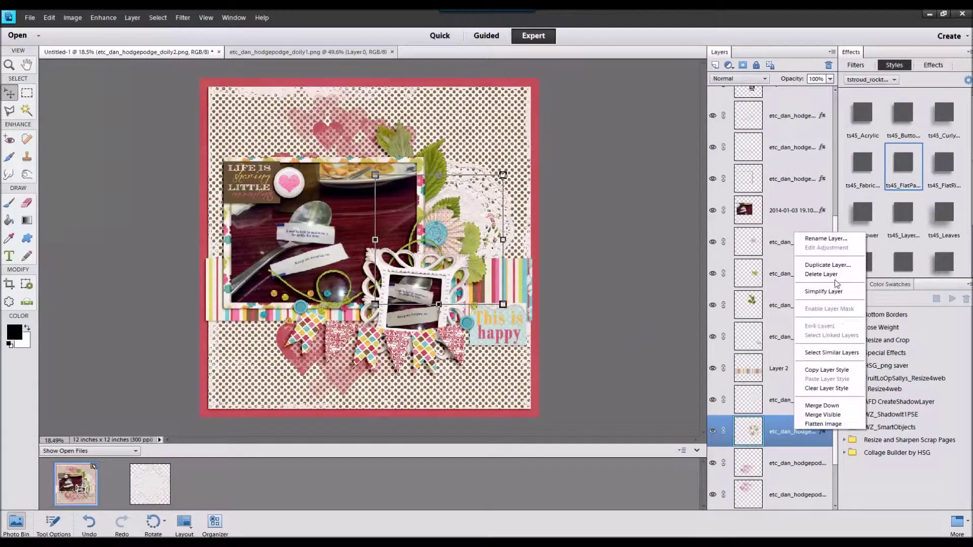
pyautogui.click(834, 275)
pyautogui.click(805, 400)
pyautogui.click(900, 182)
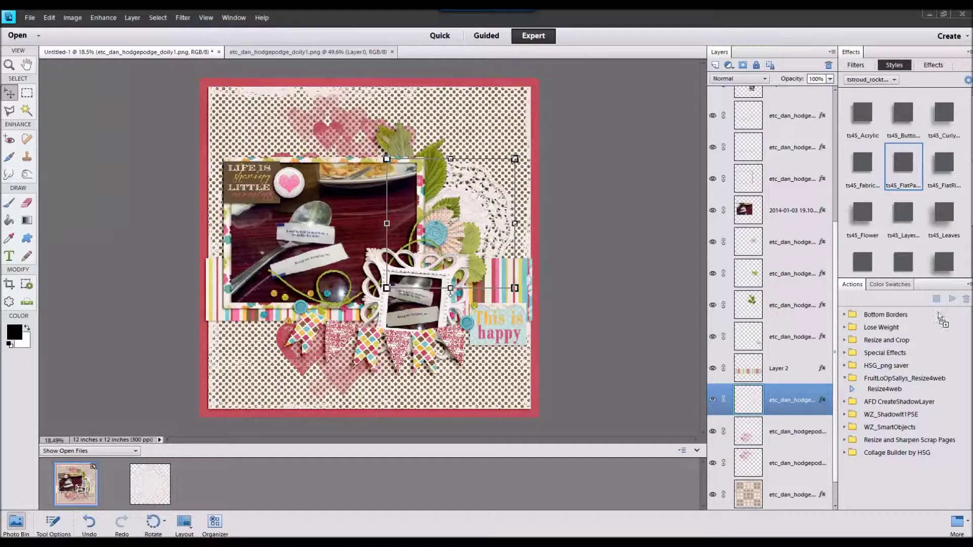
# - Add the lined journal card above the white doily, place it behind the leaves, and apply the ts45_Layer... style
pyautogui.moveTo(595, 545); pyautogui.dragTo(593, 465)
pyautogui.doubleClick(87, 487)
pyautogui.moveTo(224, 498); pyautogui.dragTo(327, 304)
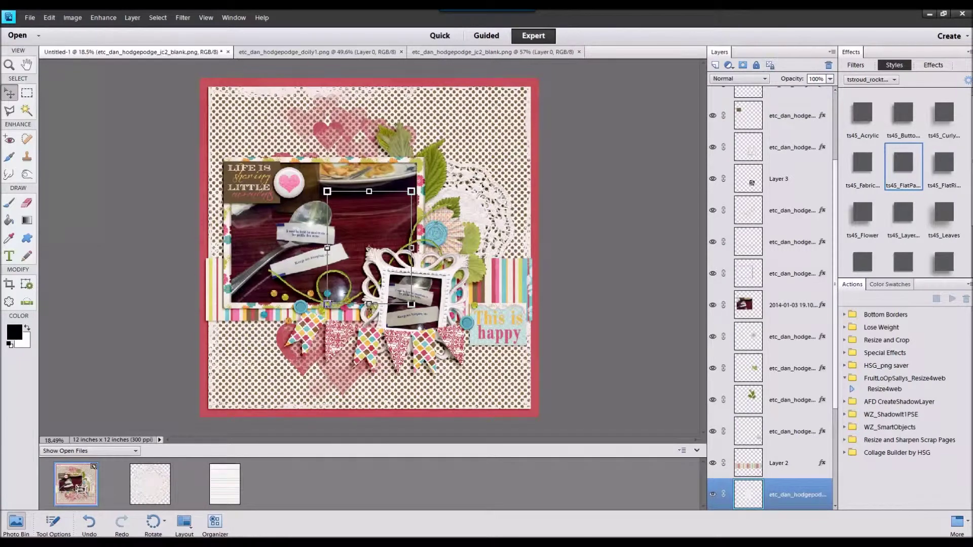
pyautogui.click(903, 181)
pyautogui.moveTo(363, 257); pyautogui.dragTo(443, 201)
pyautogui.click(905, 227)
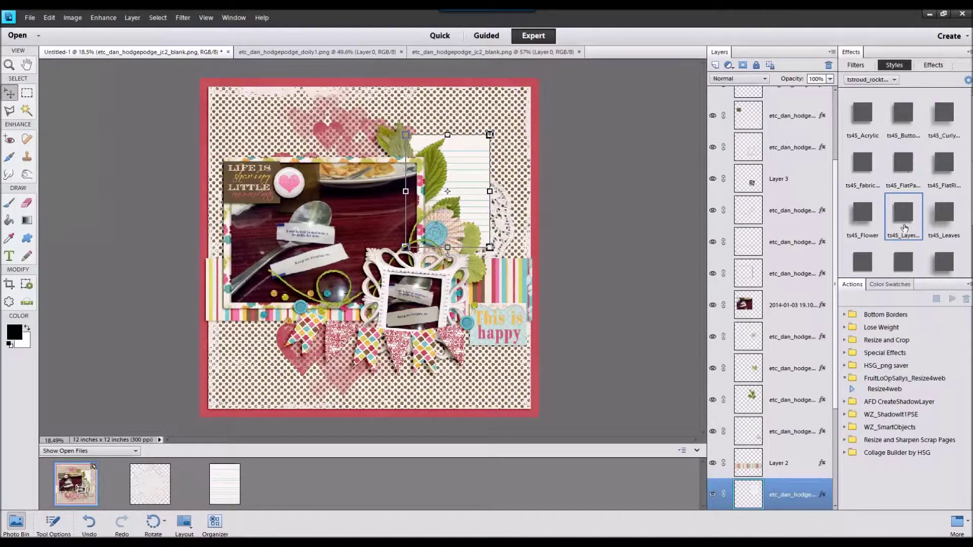
# - Add the metal key above the journal card's layer and apply the ts45_Wire style to it
pyautogui.moveTo(538, 501); pyautogui.dragTo(538, 502)
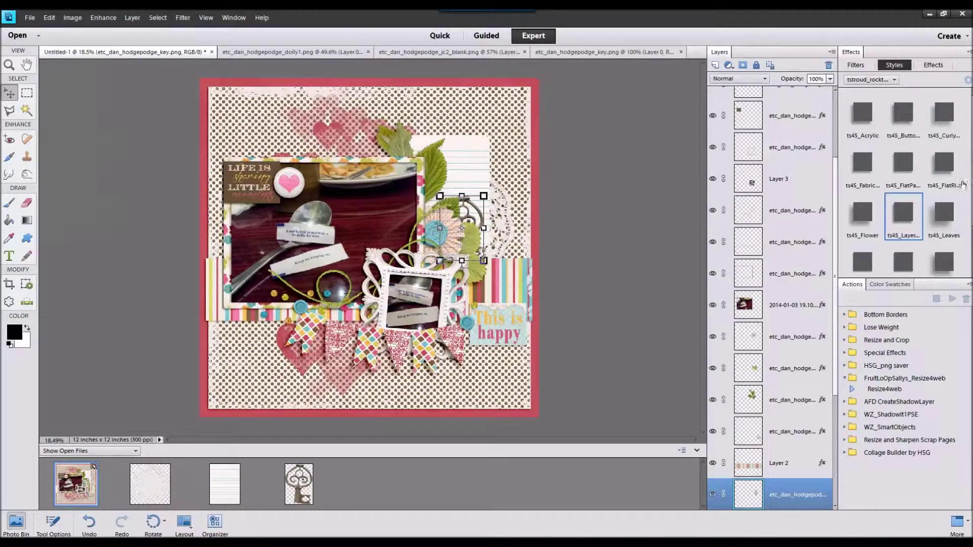
pyautogui.scroll(-3, 874, 263)
pyautogui.click(903, 248)
# - Shrink and rotate the key, place it below the doily over the striped strip, and raise its layer above Layer 2
pyautogui.moveTo(485, 196); pyautogui.dragTo(470, 217)
pyautogui.moveTo(454, 267); pyautogui.dragTo(494, 257)
pyautogui.click(459, 244)
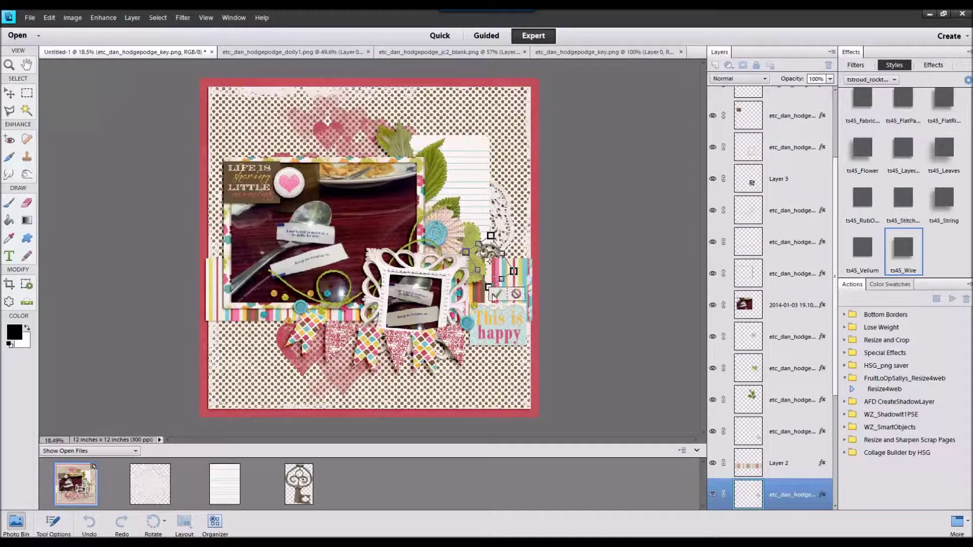
pyautogui.moveTo(779, 490); pyautogui.dragTo(778, 458)
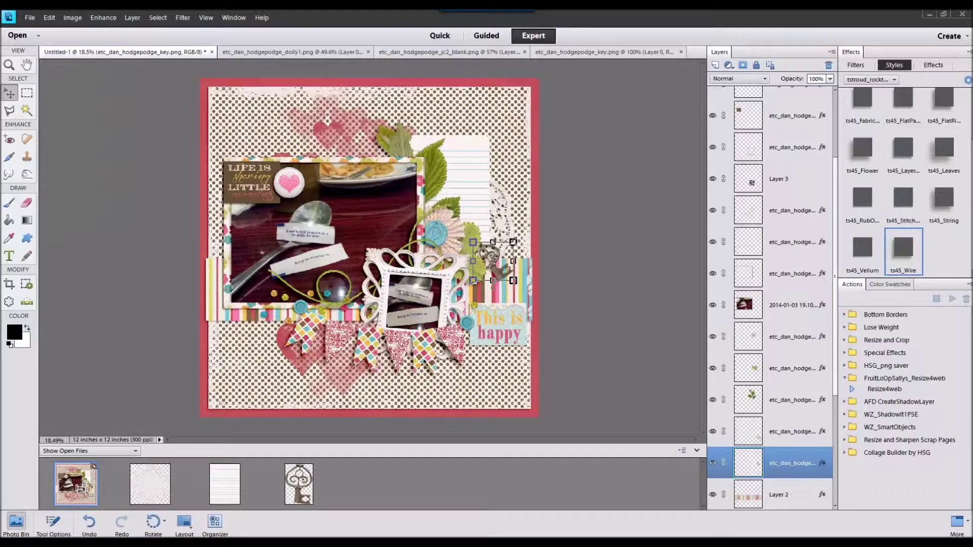
# - Add the "Positive Outlook" arrow word art to the page and bring it to the front
pyautogui.scroll(3, 341, 241)
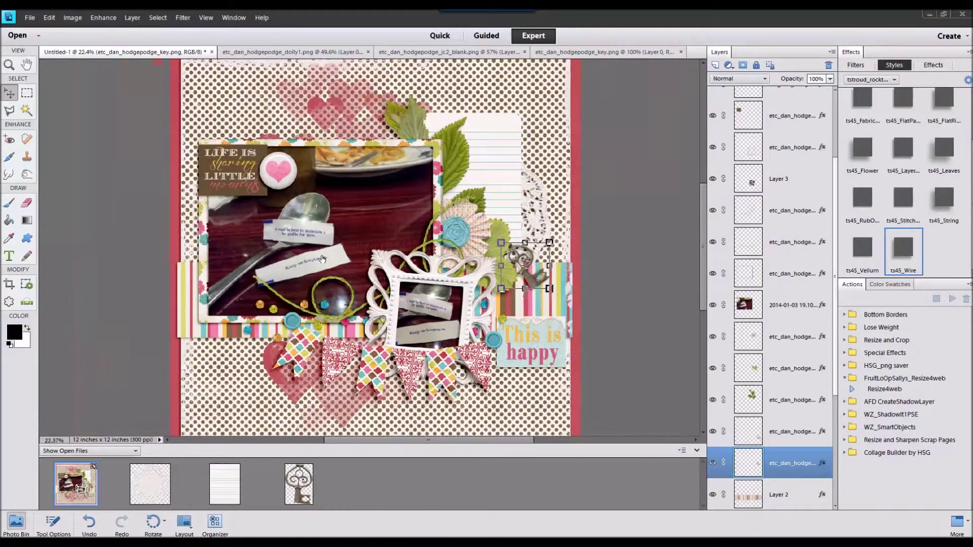
pyautogui.moveTo(972, 405); pyautogui.dragTo(583, 481)
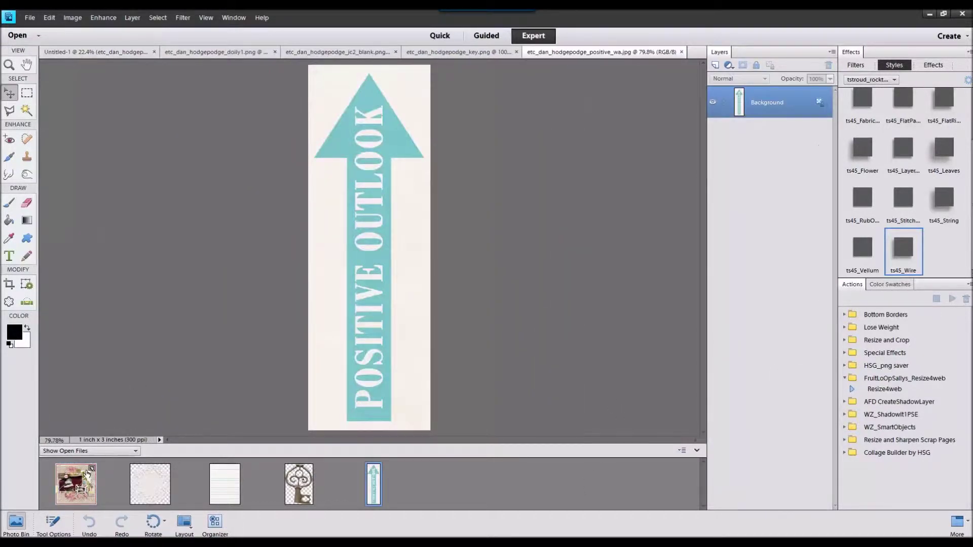
pyautogui.moveTo(87, 474); pyautogui.dragTo(87, 476)
pyautogui.moveTo(387, 221); pyautogui.dragTo(361, 109)
pyautogui.rightClick(348, 105)
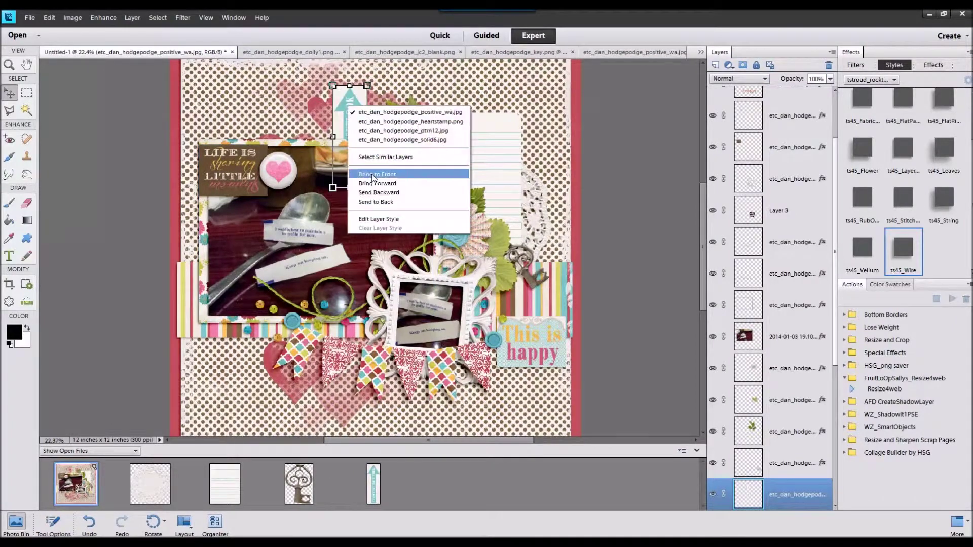
pyautogui.click(373, 177)
# - Rotate the arrow word art to point right, fit it small between the left teal button and ornate frame, and apply ts45_Layer... style
pyautogui.click(71, 18)
pyautogui.moveTo(81, 31)
pyautogui.click(218, 117)
pyautogui.moveTo(348, 147); pyautogui.dragTo(334, 340)
pyautogui.moveTo(386, 313); pyautogui.dragTo(369, 323)
pyautogui.doubleClick(903, 148)
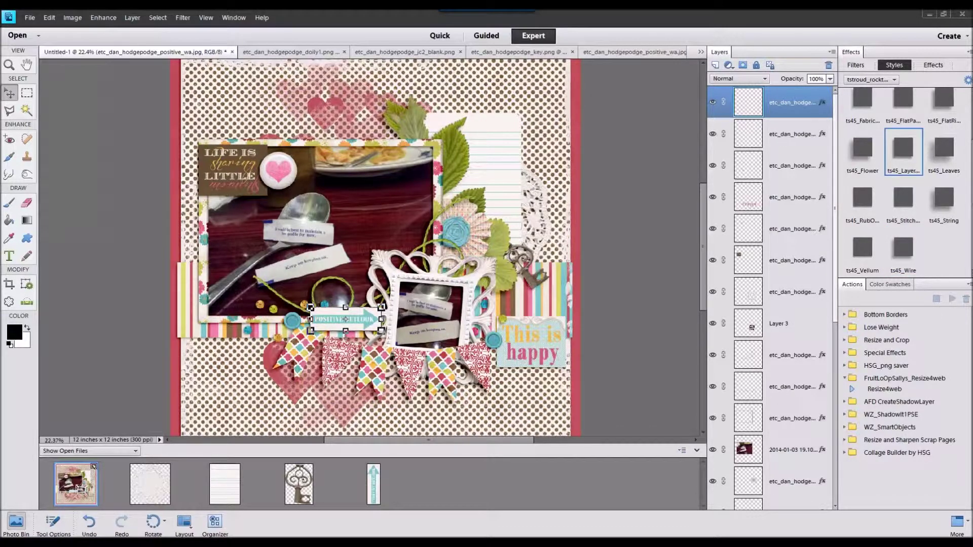
pyautogui.hotkey('ctrl', '0')
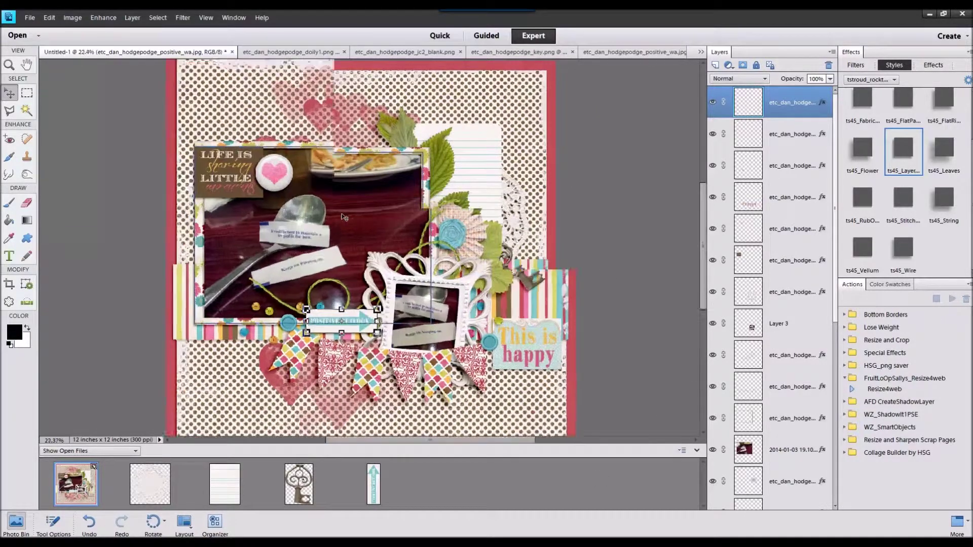
pyautogui.scroll(7, 350, 218)
pyautogui.scroll(-9, 350, 218)
pyautogui.scroll(2, 350, 218)
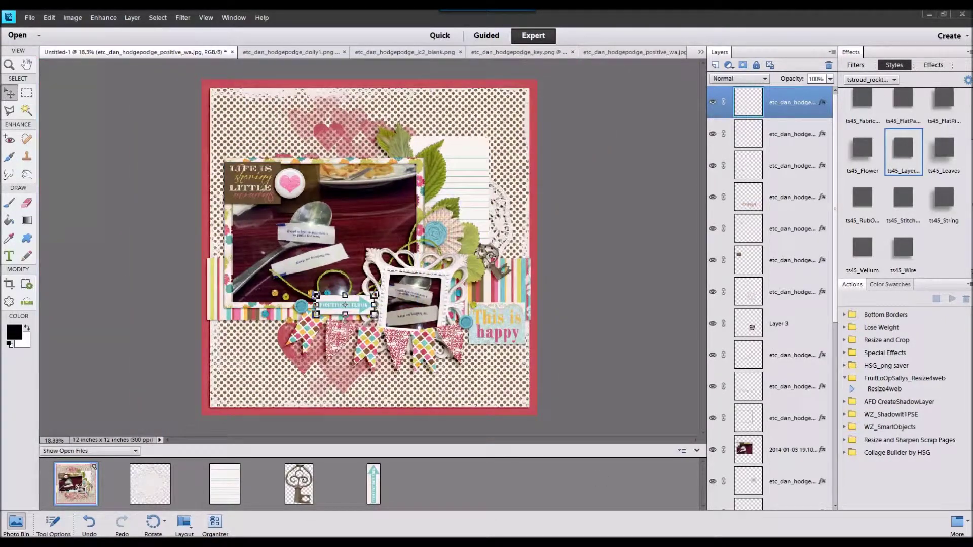
# - Try the red ptrn3 patterned paper above the red solid background layer, then delete its layer
pyautogui.moveTo(926, 464); pyautogui.dragTo(195, 452)
pyautogui.doubleClick(92, 484)
pyautogui.scroll(-8, 794, 478)
pyautogui.click(791, 484)
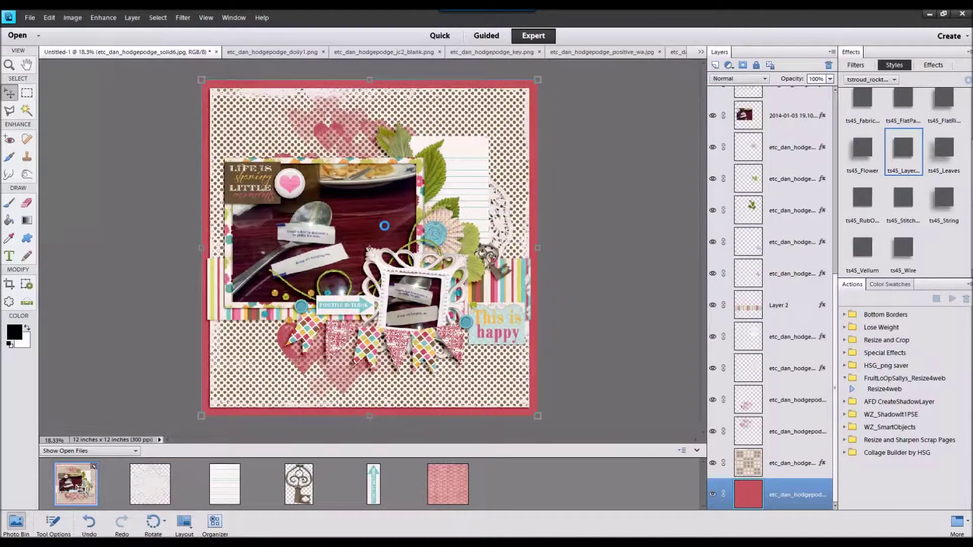
pyautogui.rightClick(782, 501)
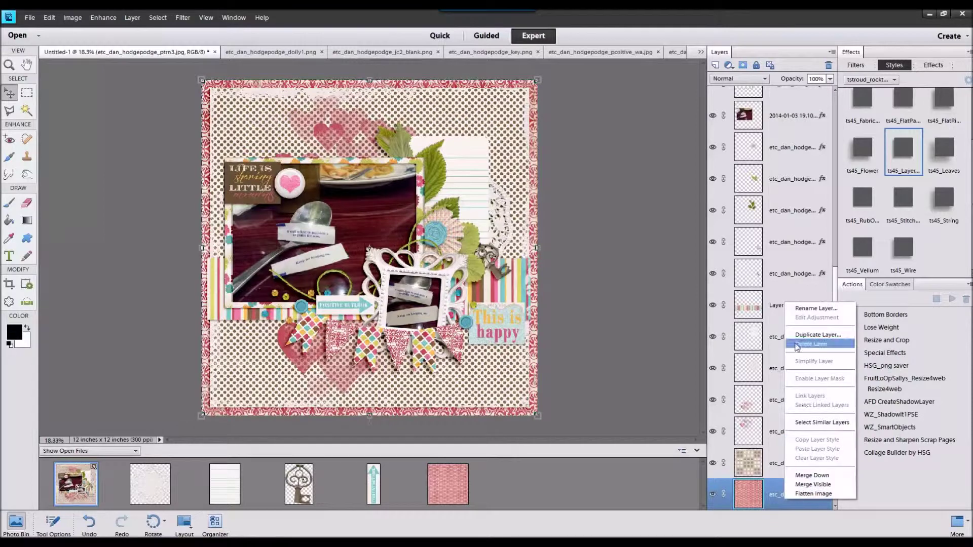
pyautogui.click(797, 345)
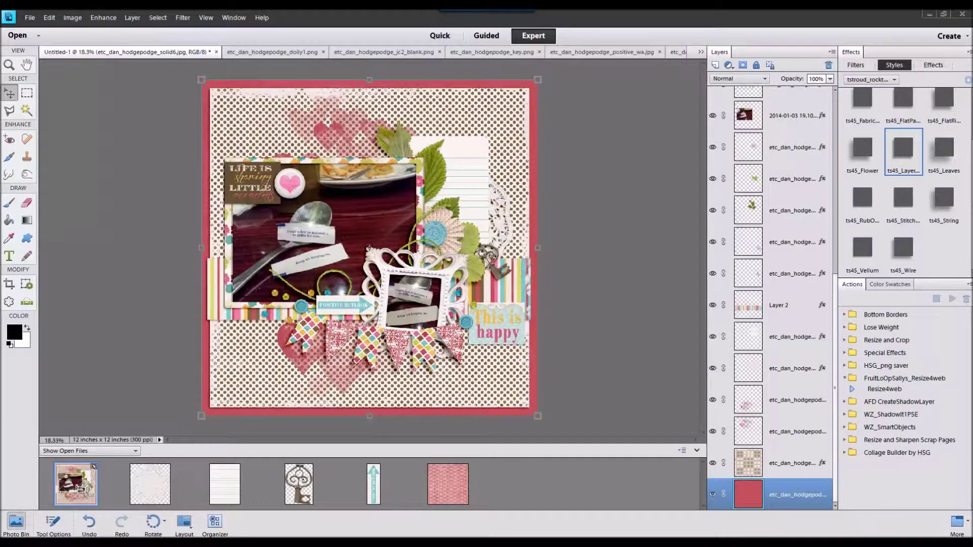
# - Add the teal solid2 paper directly above the red solid background layer and scale it to 97%
pyautogui.click(808, 459)
pyautogui.click(788, 492)
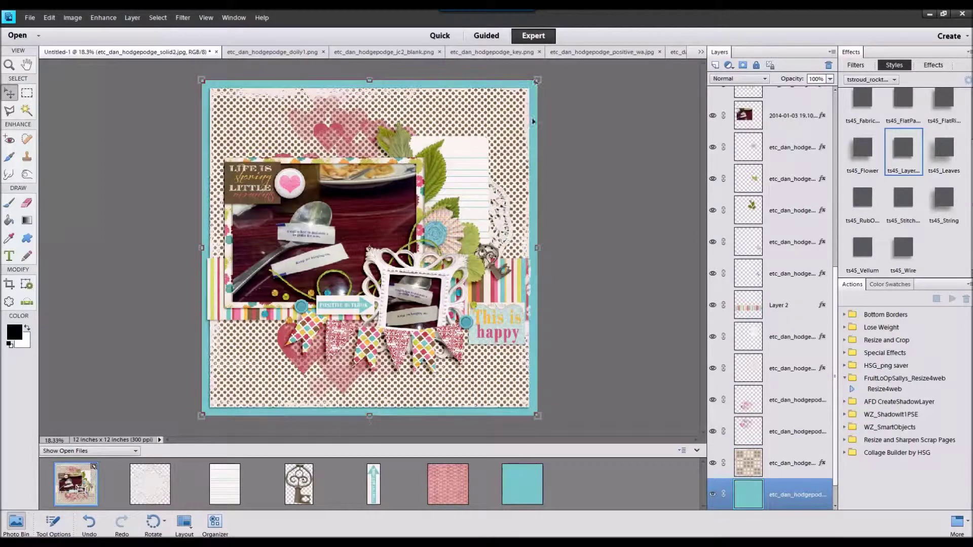
pyautogui.moveTo(537, 80); pyautogui.dragTo(499, 101)
pyautogui.click(13, 525)
pyautogui.click(54, 523)
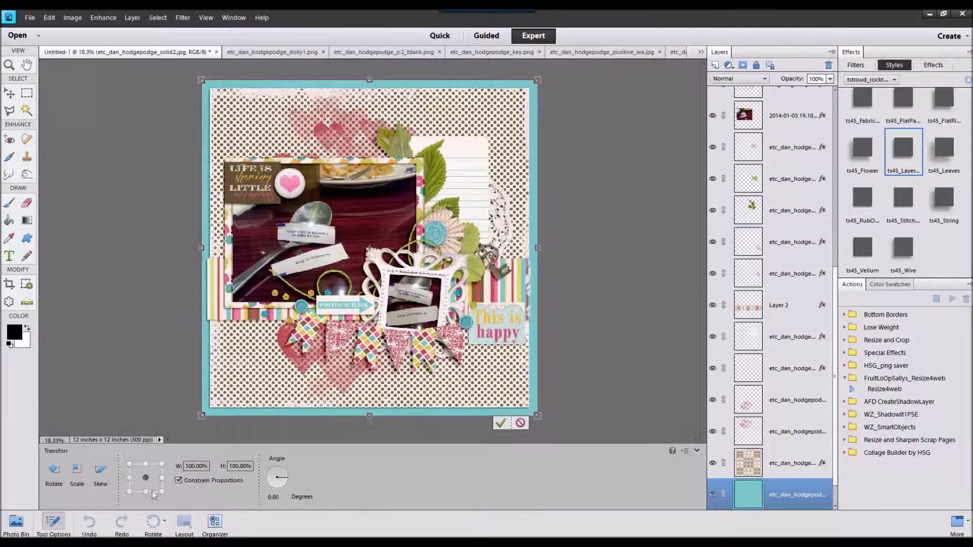
pyautogui.press('Return')
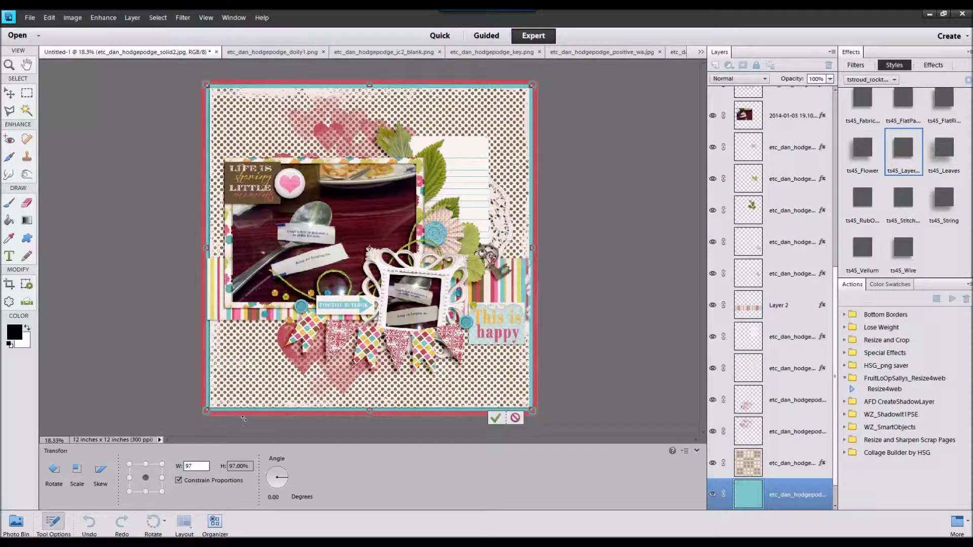
# - Apply the ts45_FlatPa... style to the teal paper and rotate it by -0.88 degrees
pyautogui.click(904, 109)
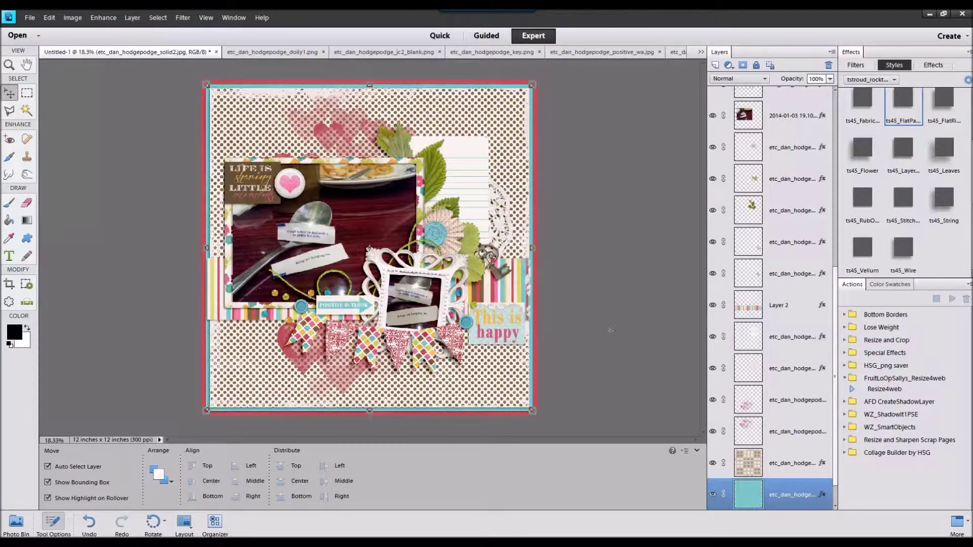
pyautogui.click(536, 93)
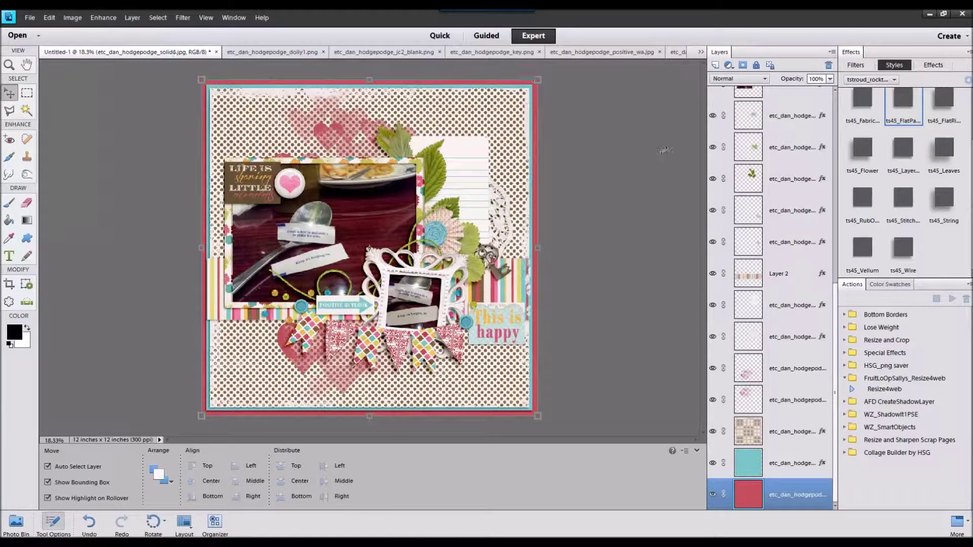
pyautogui.click(588, 243)
pyautogui.click(531, 132)
pyautogui.moveTo(537, 84); pyautogui.dragTo(533, 81)
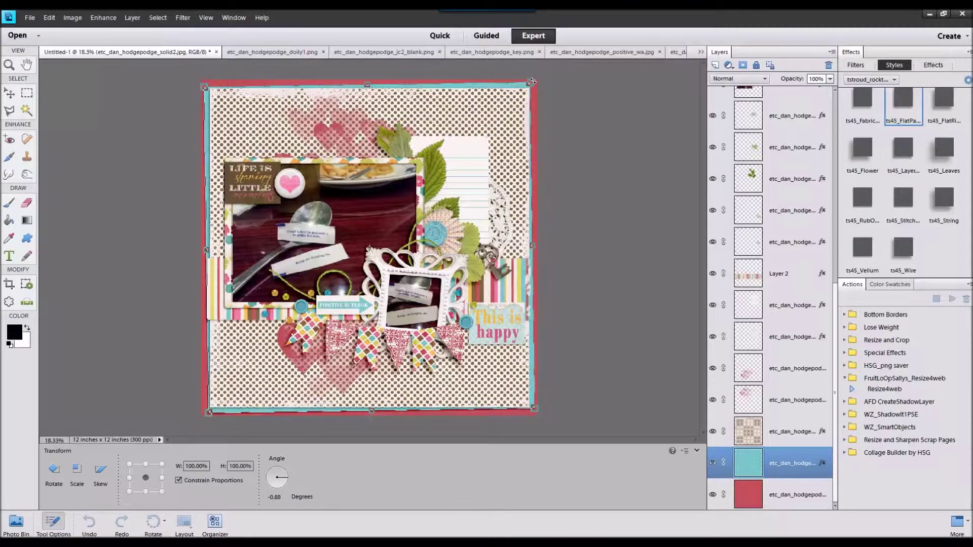
pyautogui.click(216, 423)
# - Add the yellow solid4 paper to the page between the teal and red solid background layers
pyautogui.click(506, 278)
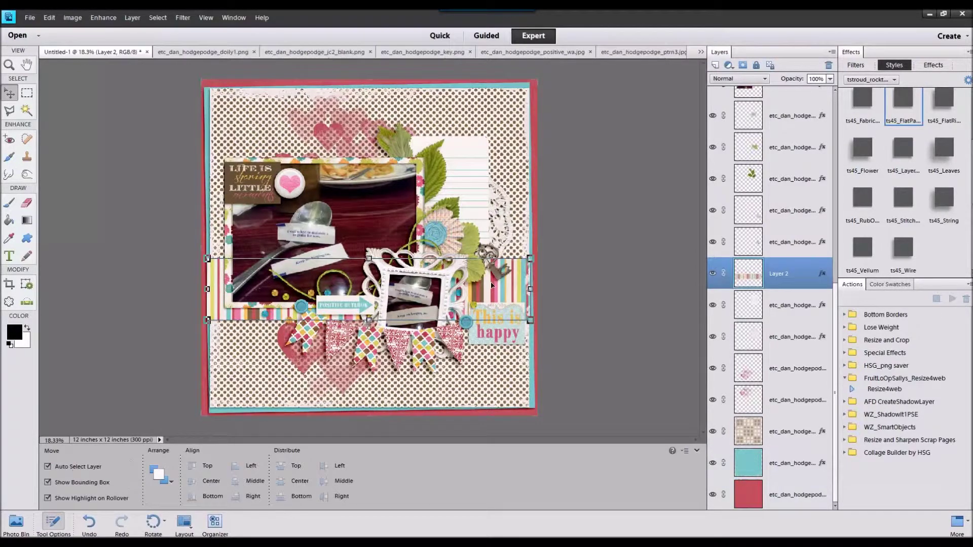
pyautogui.click(501, 210)
pyautogui.click(14, 526)
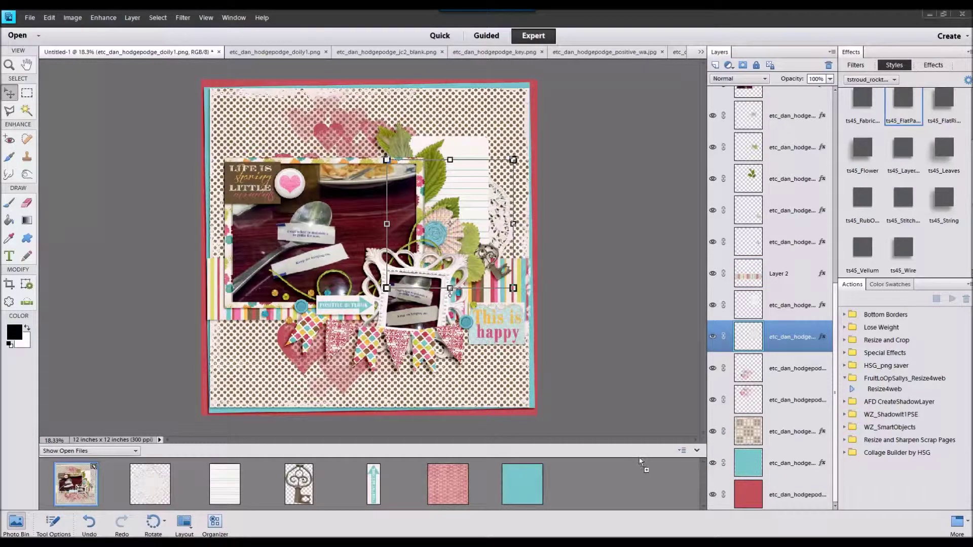
pyautogui.scroll(3, 734, 478)
pyautogui.scroll(-3, 734, 479)
pyautogui.click(737, 494)
pyautogui.moveTo(596, 476); pyautogui.dragTo(422, 233)
# - Scale the yellow paper to 98% and rotate it by 0.94 degrees
pyautogui.click(537, 79)
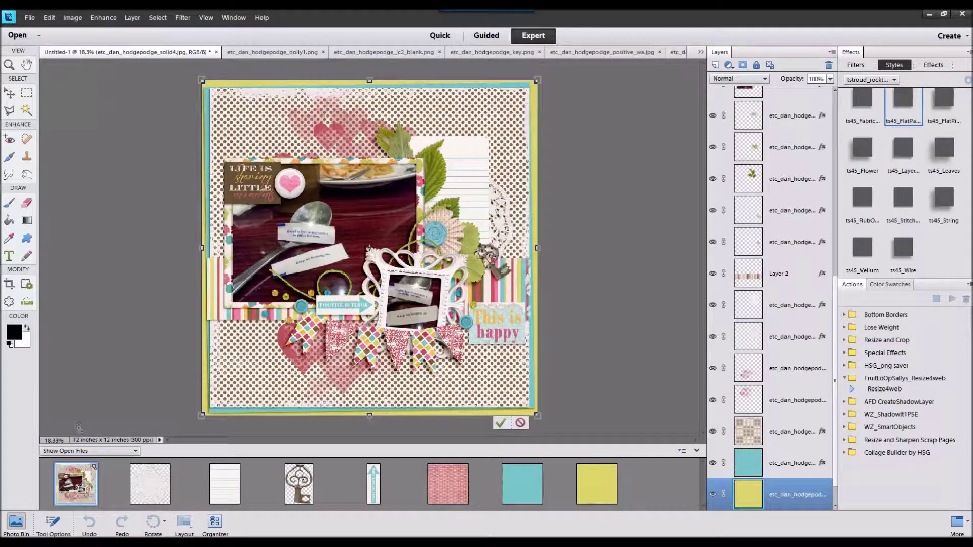
pyautogui.click(52, 525)
pyautogui.write('98')
pyautogui.click(497, 419)
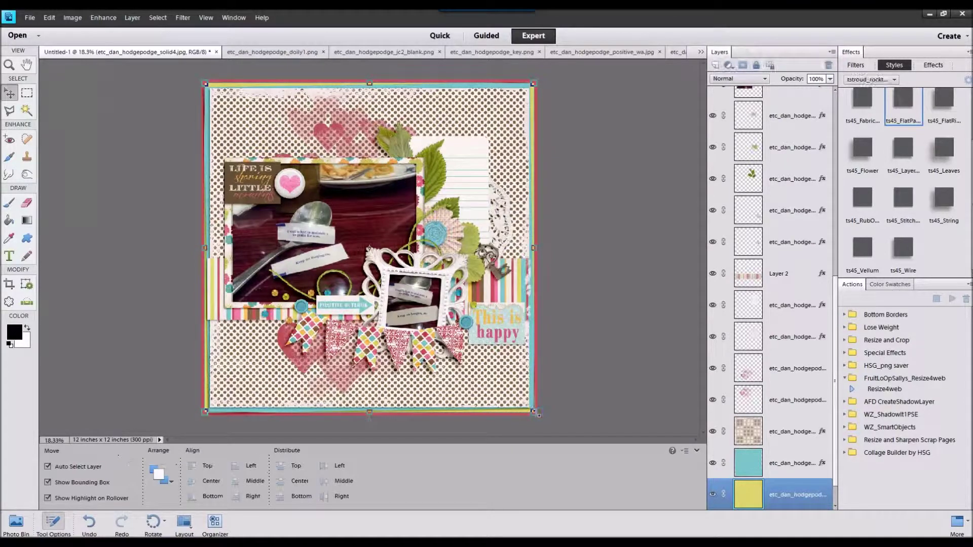
pyautogui.moveTo(535, 418); pyautogui.dragTo(532, 421)
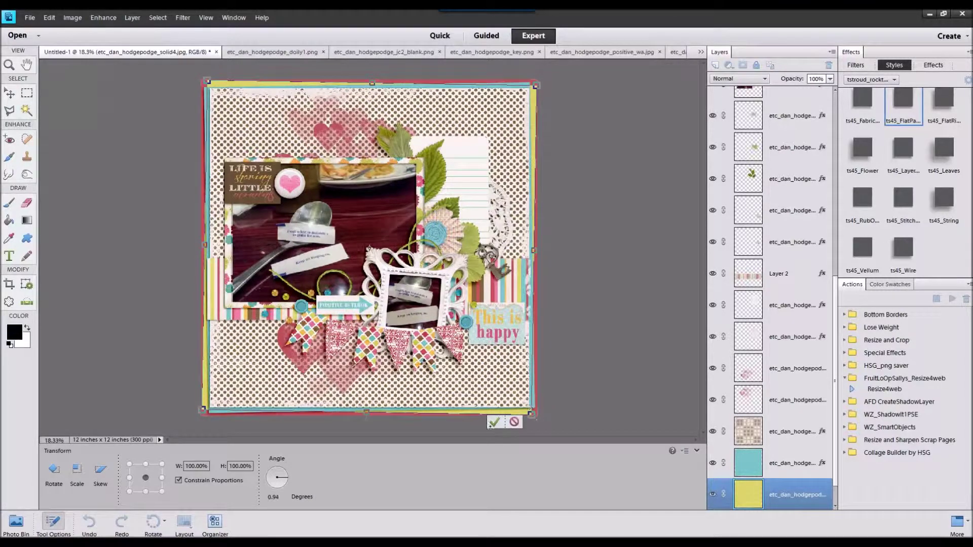
pyautogui.click(496, 423)
# - Add the brown floral ptrn7 paper to the page directly below the striped strip on Layer 2
pyautogui.click(485, 378)
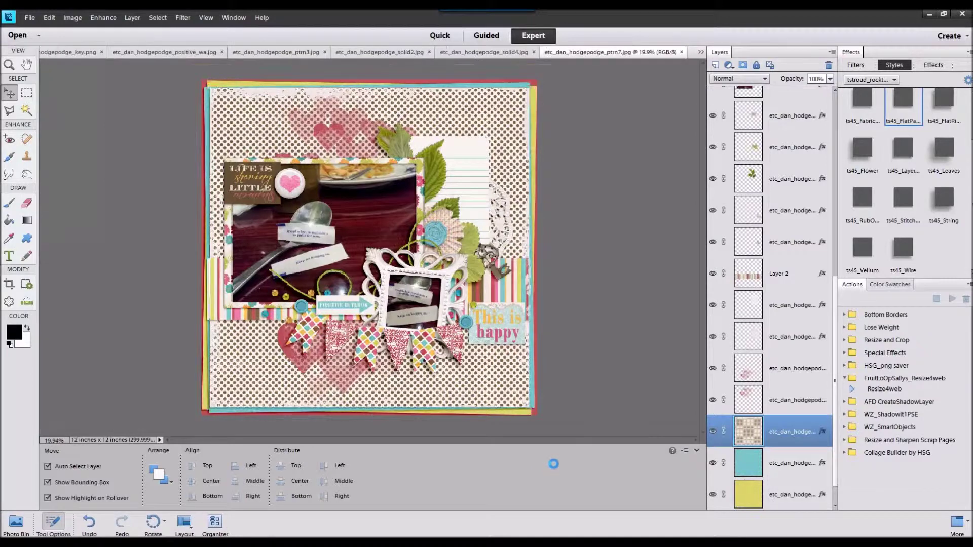
pyautogui.click(15, 524)
pyautogui.doubleClick(61, 494)
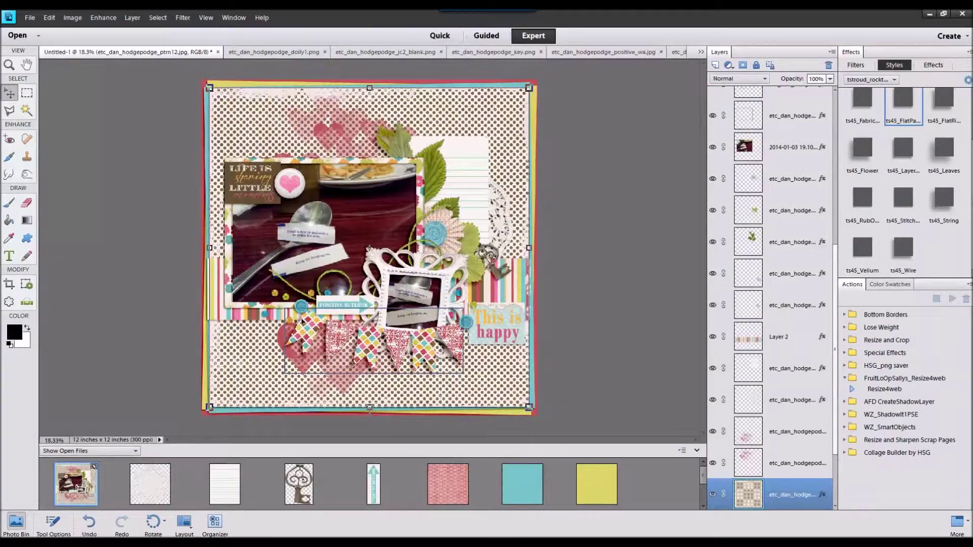
pyautogui.click(502, 279)
pyautogui.scroll(-3, 441, 471)
pyautogui.moveTo(77, 484); pyautogui.dragTo(178, 461)
pyautogui.moveTo(76, 484); pyautogui.dragTo(243, 251)
# - Copy a wide rectangular band of the floral paper behind the photo to a new layer and delete the full floral sheet
pyautogui.press('m')
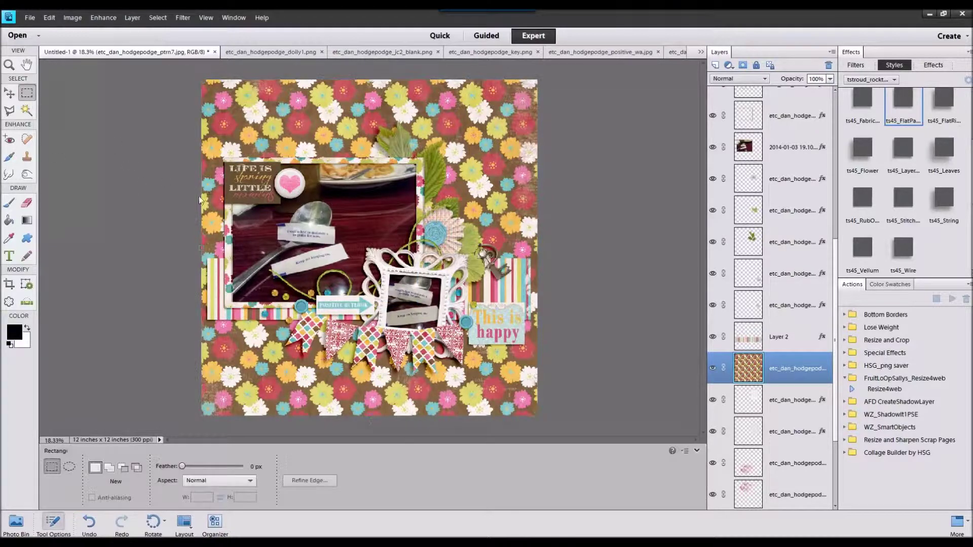
pyautogui.moveTo(515, 341); pyautogui.dragTo(515, 341)
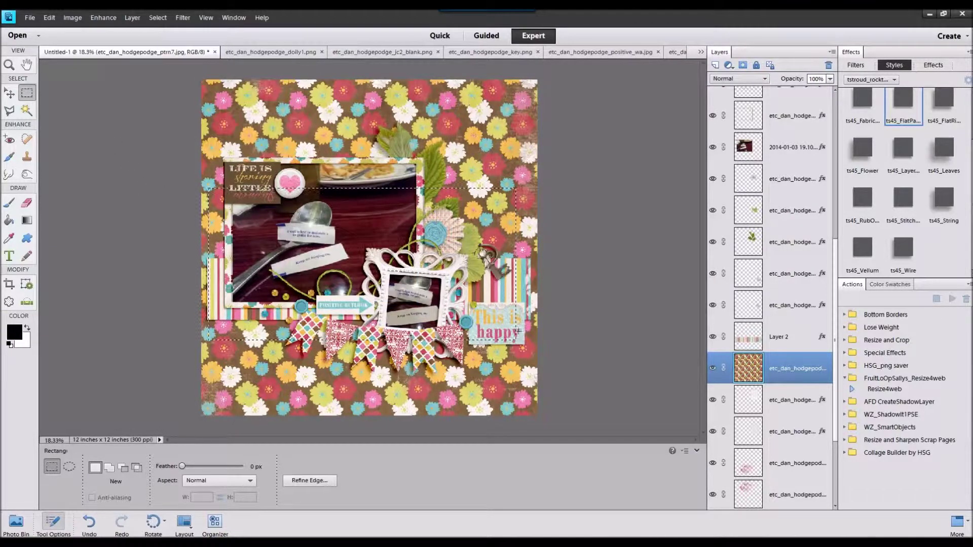
pyautogui.hotkey('ctrl', 'j')
pyautogui.rightClick(799, 397)
pyautogui.click(818, 241)
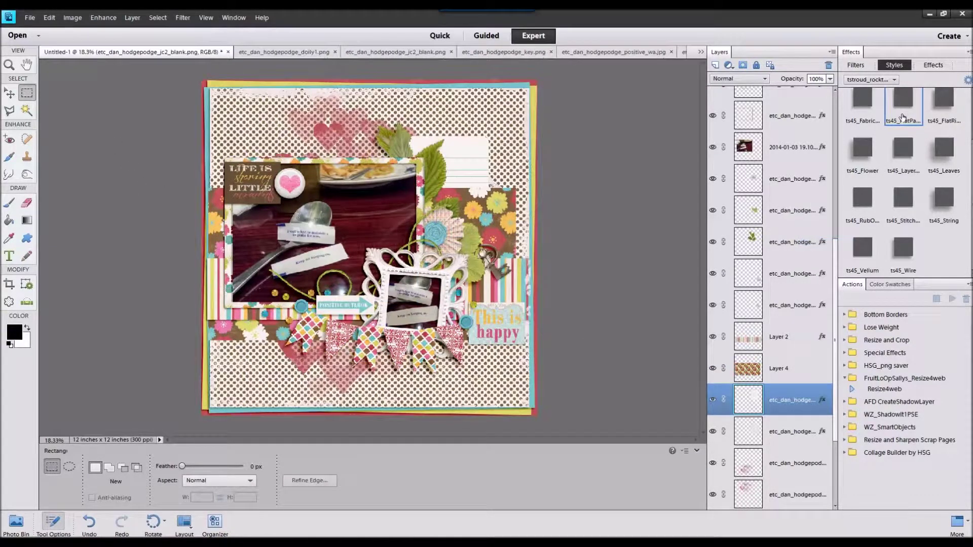
# - Move the floral band on Layer 4 slightly down and to the right behind the photo and striped strip
pyautogui.click(780, 378)
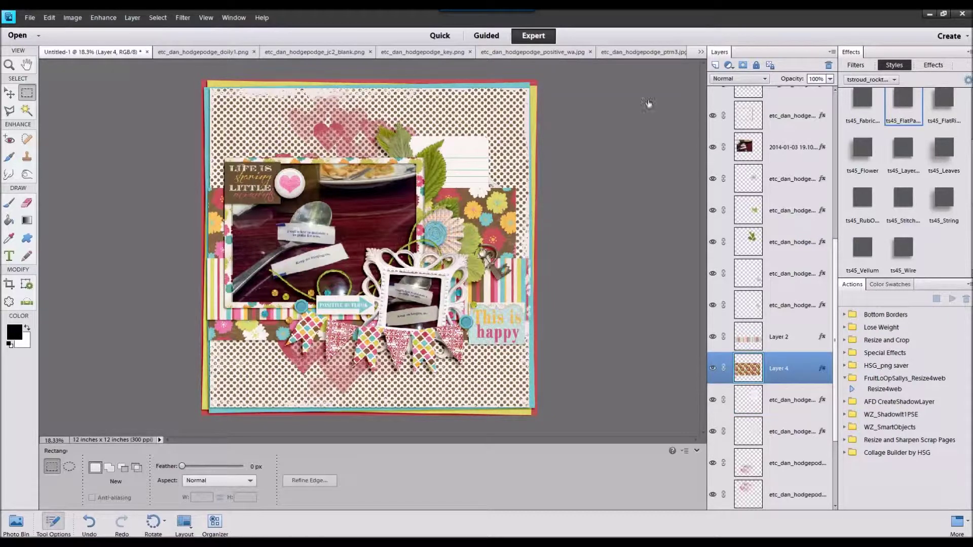
pyautogui.click(10, 93)
pyautogui.moveTo(508, 215); pyautogui.dragTo(513, 219)
# - Enlarge the striped strip on Layer 2 so it spans the full width of the stacked background papers
pyautogui.click(504, 279)
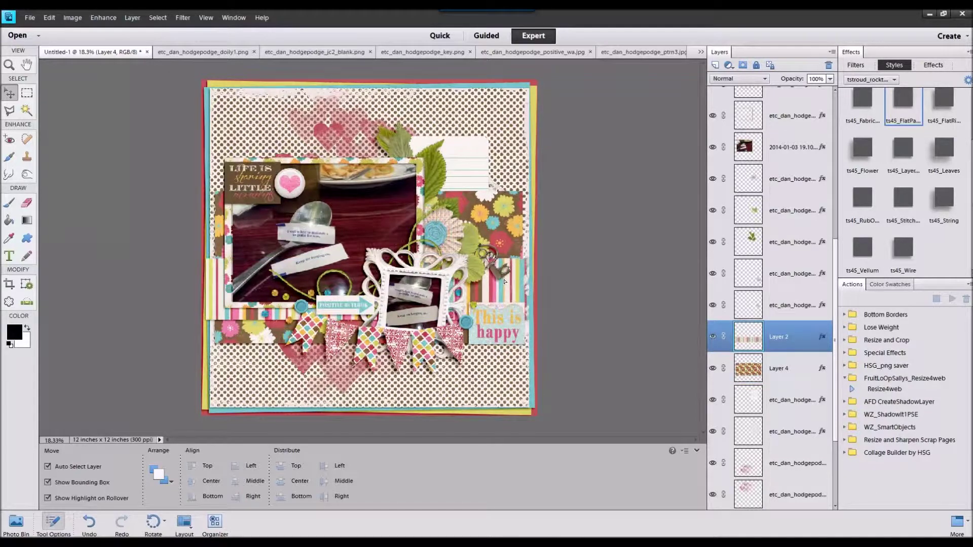
pyautogui.moveTo(527, 258); pyautogui.dragTo(537, 256)
pyautogui.press('Return')
pyautogui.click(572, 236)
pyautogui.click(512, 225)
pyautogui.click(598, 221)
pyautogui.scroll(1, 598, 221)
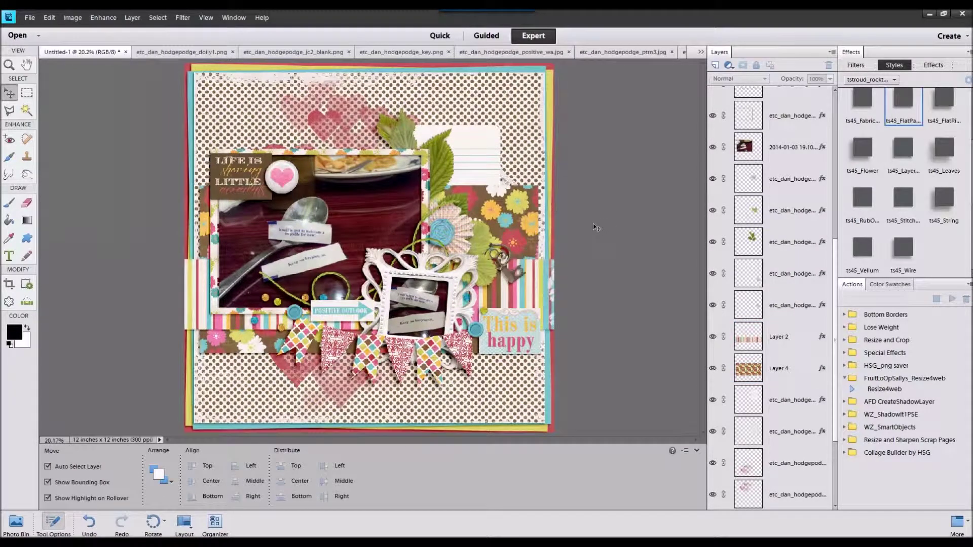